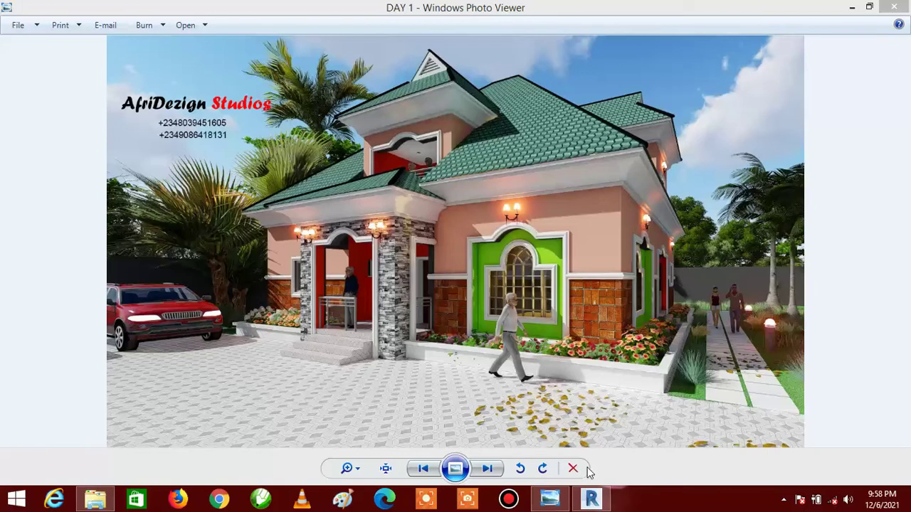
Switch to the house project in Revit and open the South elevation view
click(590, 500)
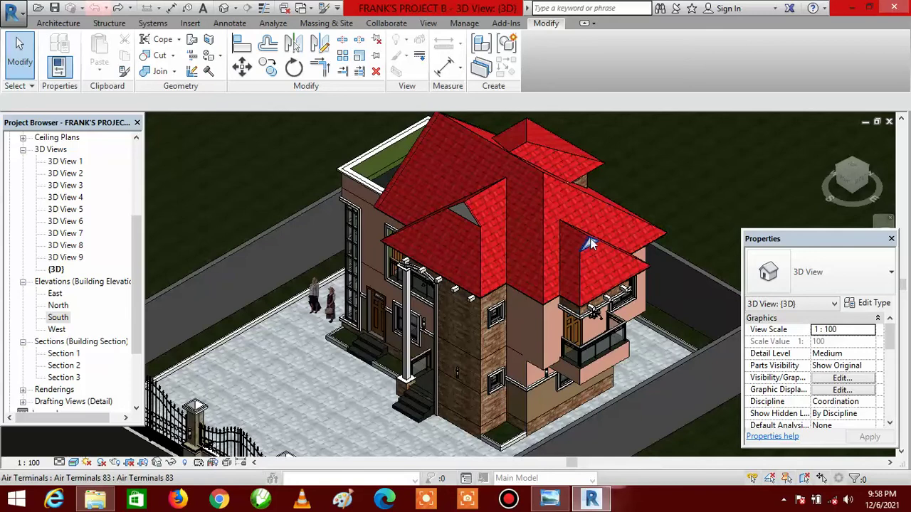
click(464, 220)
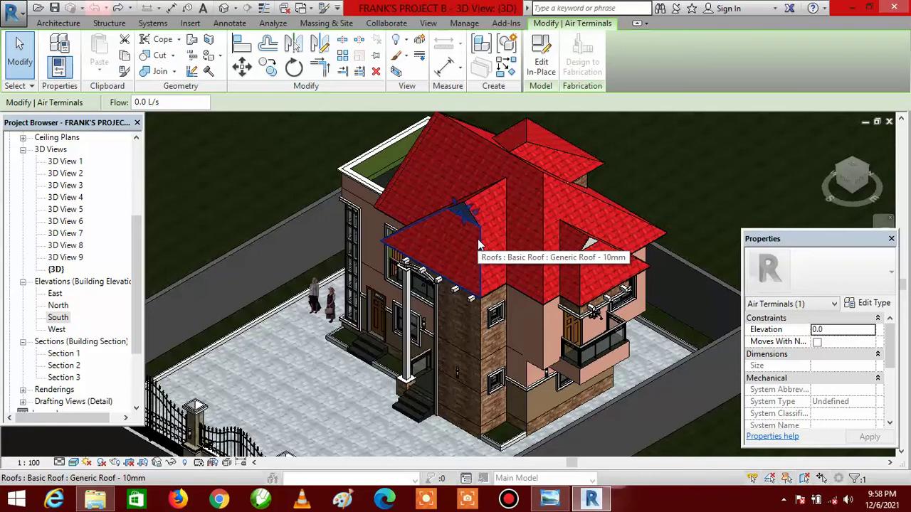
key(Escape)
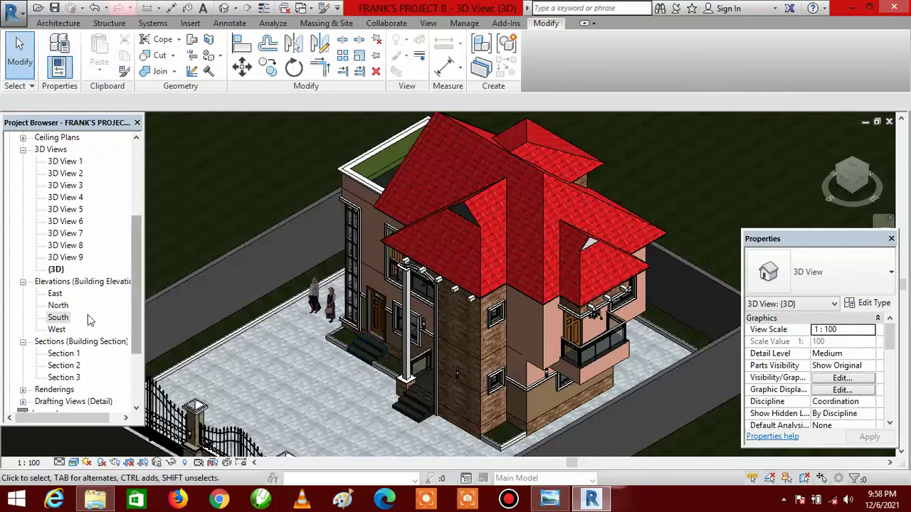
double_click(57, 317)
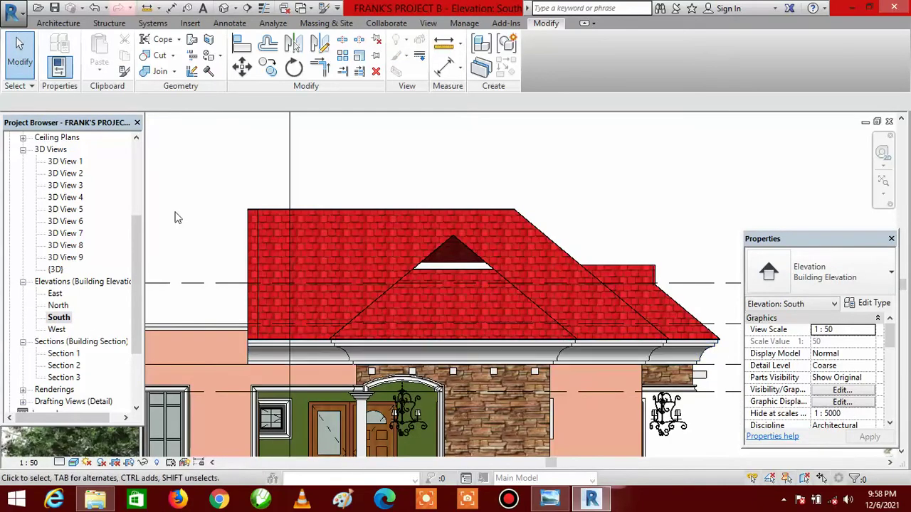
Start an in-place model component in the Air Terminals category, accepting the default name
click(68, 25)
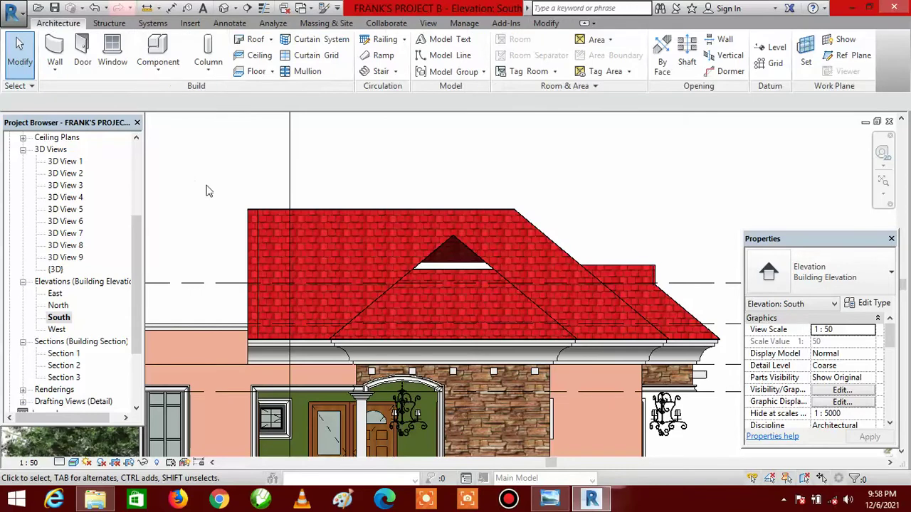
click(158, 70)
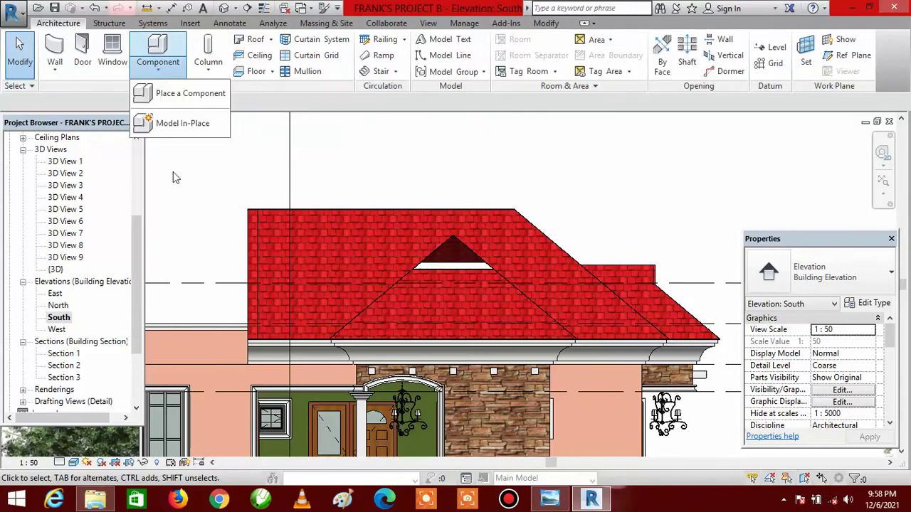
click(187, 134)
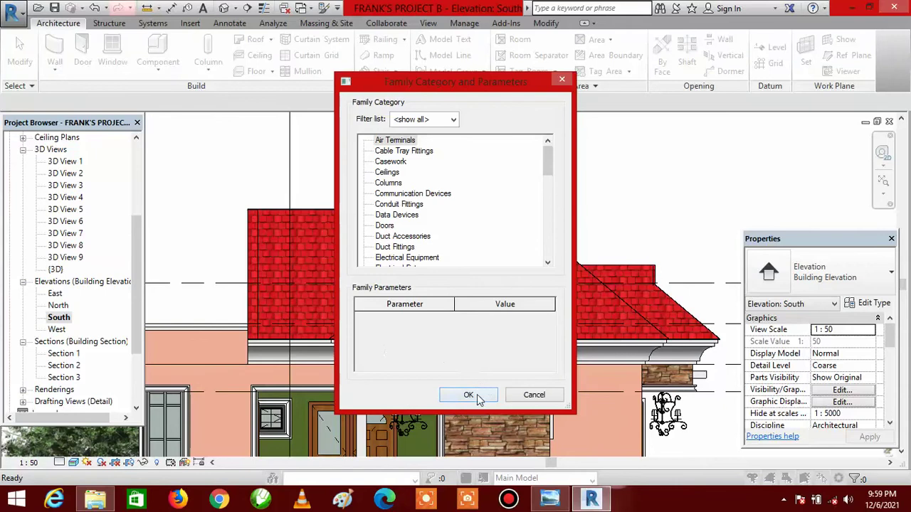
click(469, 396)
click(457, 275)
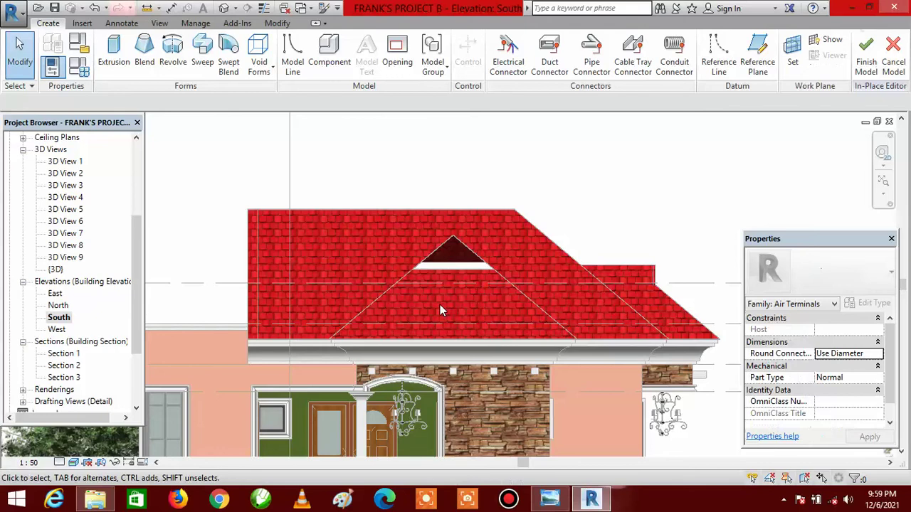
Start an Extrusion and pick the face of the stone-clad wall below the gable as its work plane
click(114, 55)
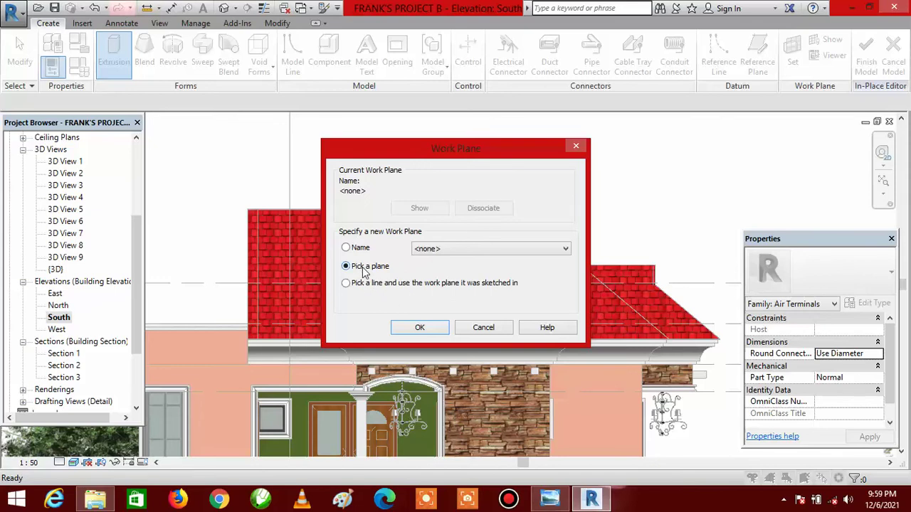
click(420, 327)
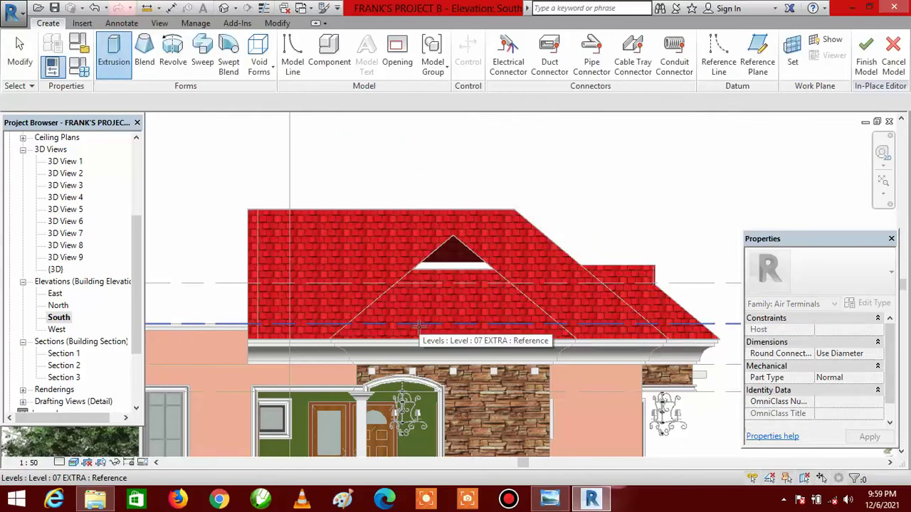
scroll(455, 328, down, 3)
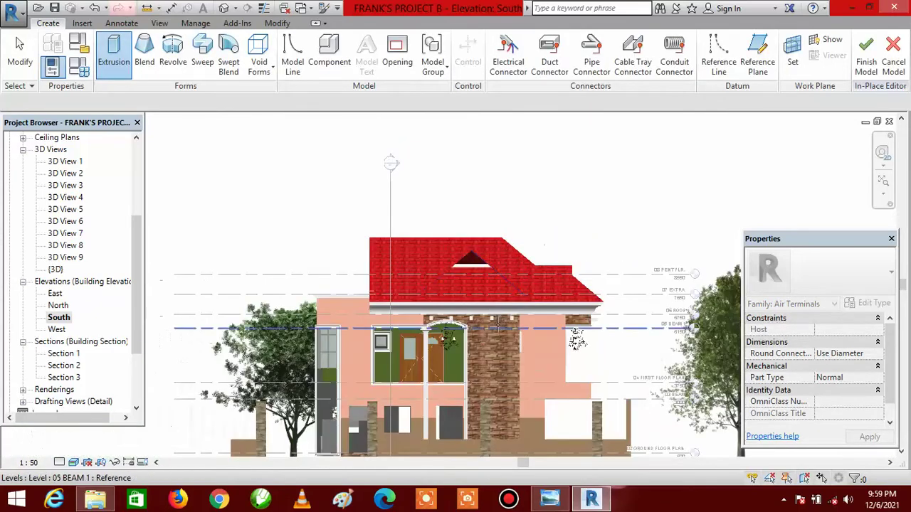
scroll(501, 350, up, 2)
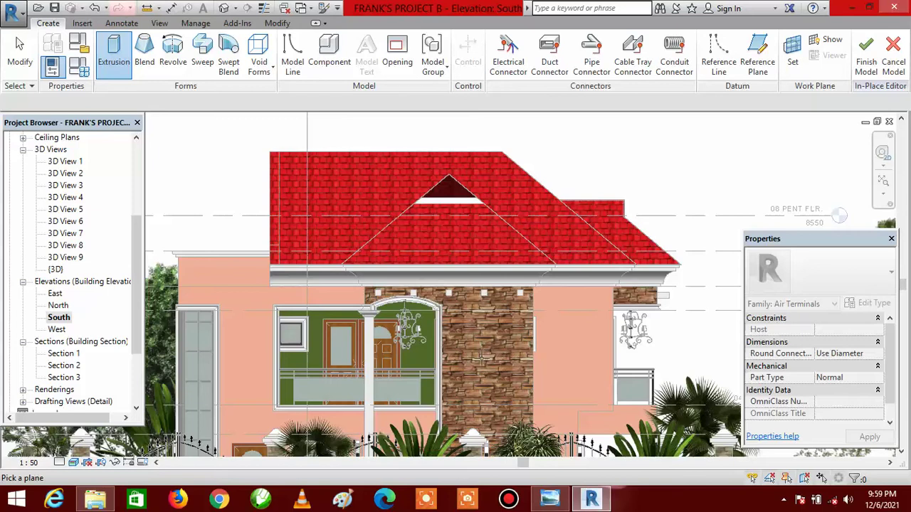
click(480, 405)
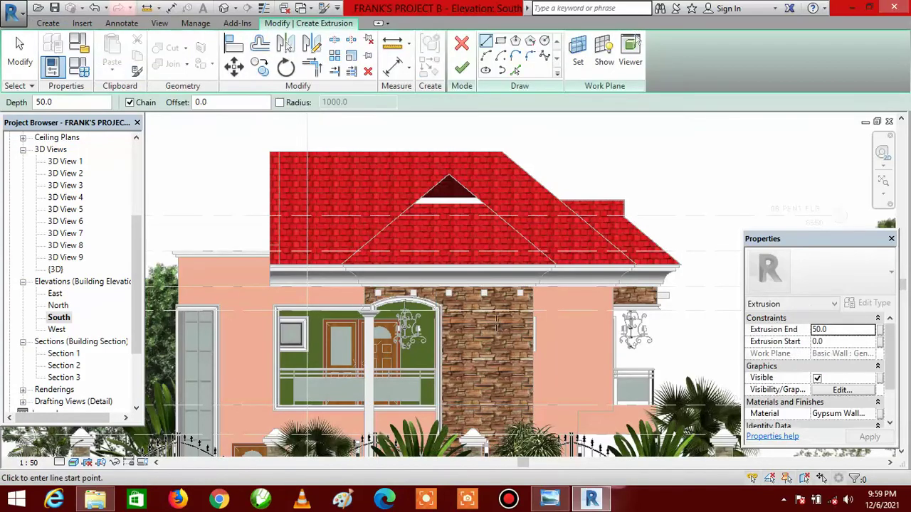
Pick the two inner sloping roof edges and the lower edge of the white gable band as sketch lines
click(516, 71)
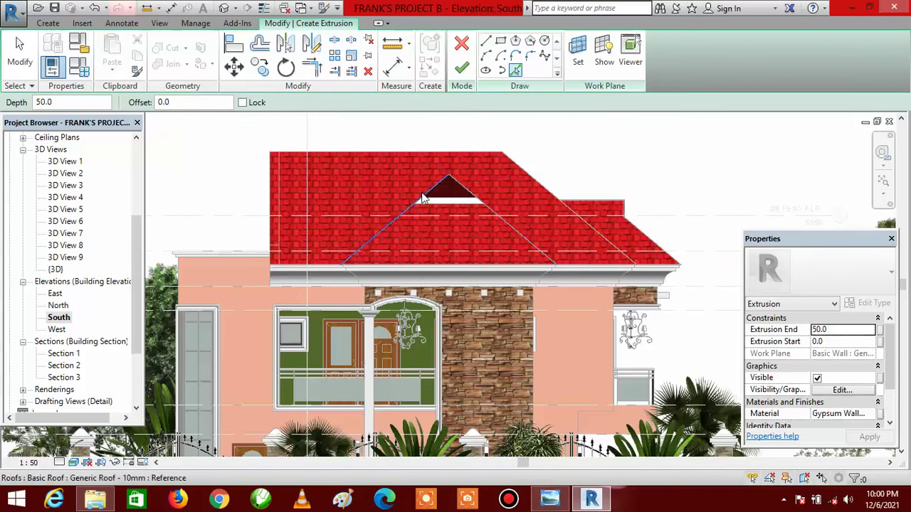
scroll(444, 170, up, 6)
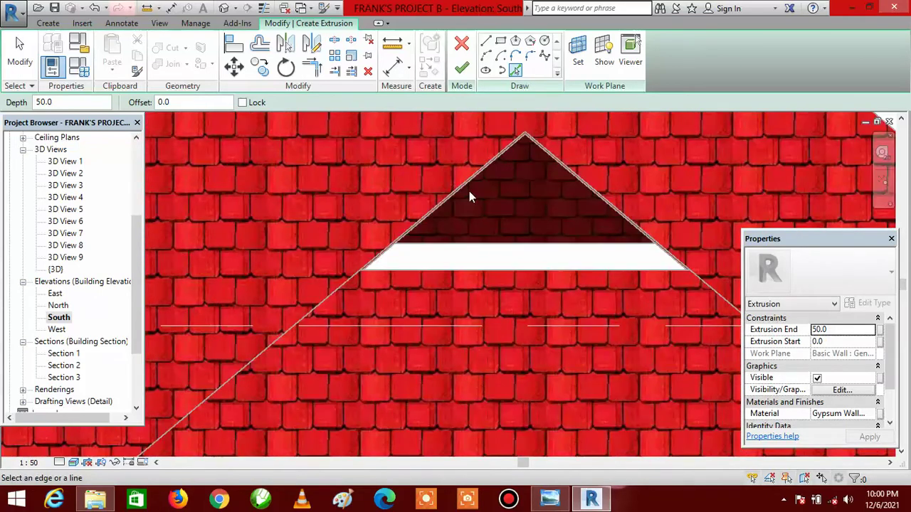
scroll(483, 196, up, 3)
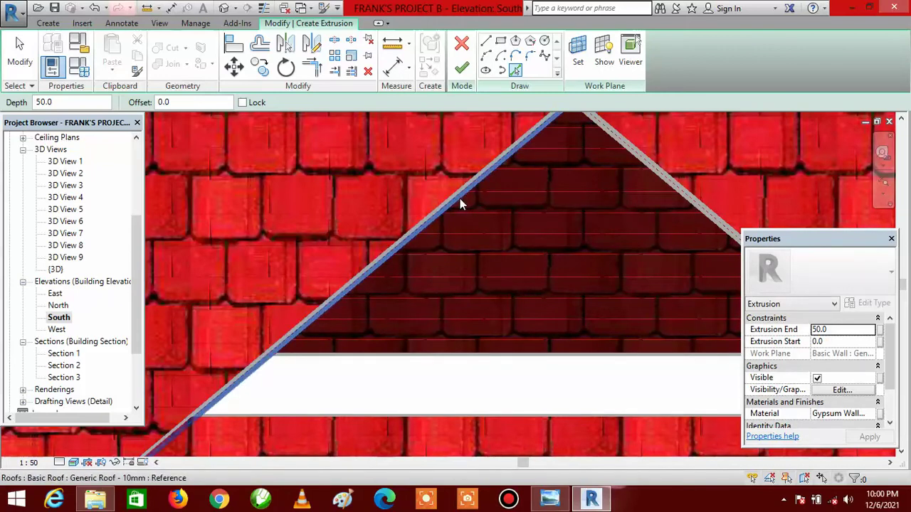
click(460, 202)
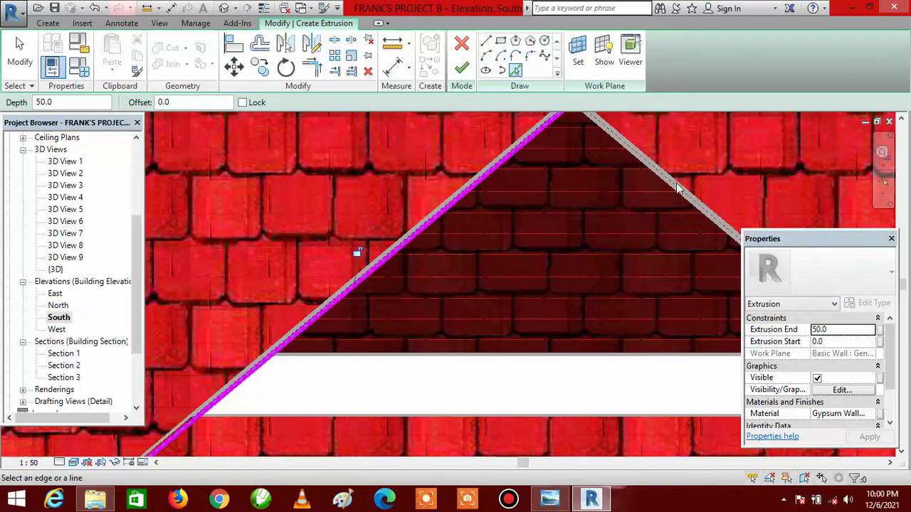
scroll(674, 187, up, 2)
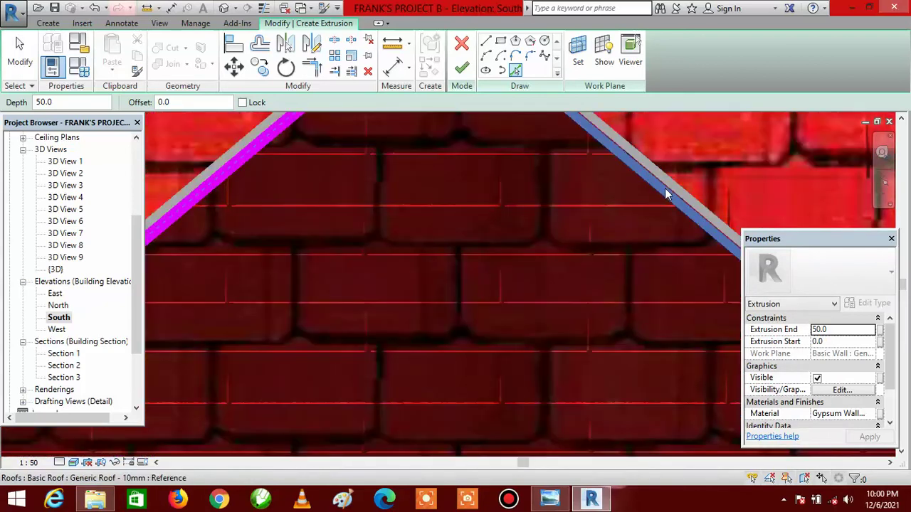
click(664, 189)
scroll(484, 191, down, 1)
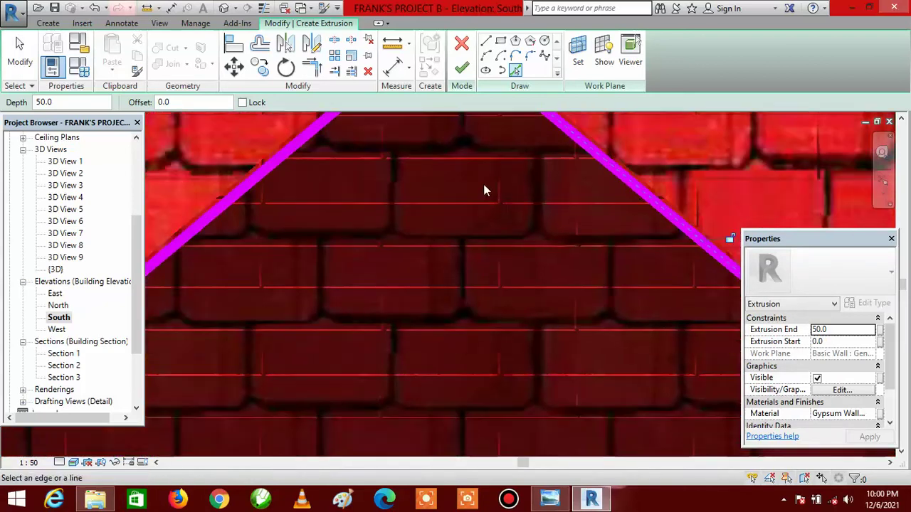
scroll(484, 191, down, 2)
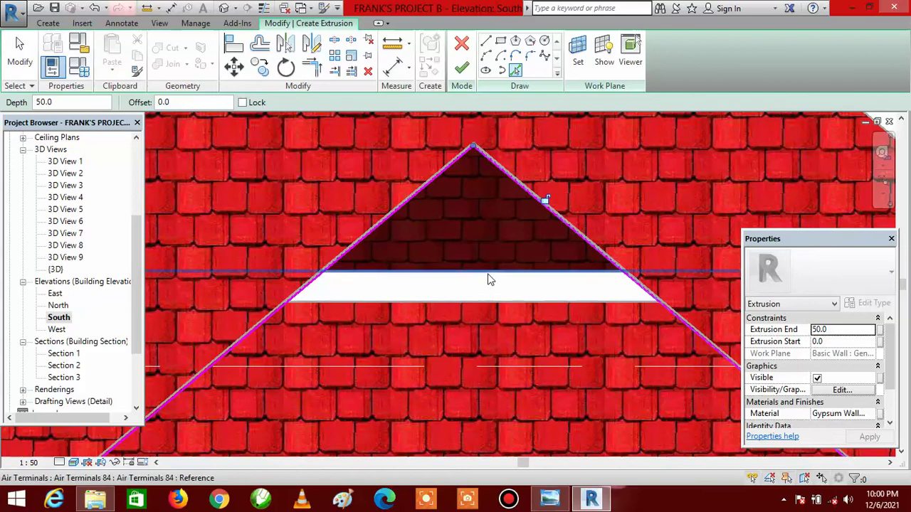
click(483, 309)
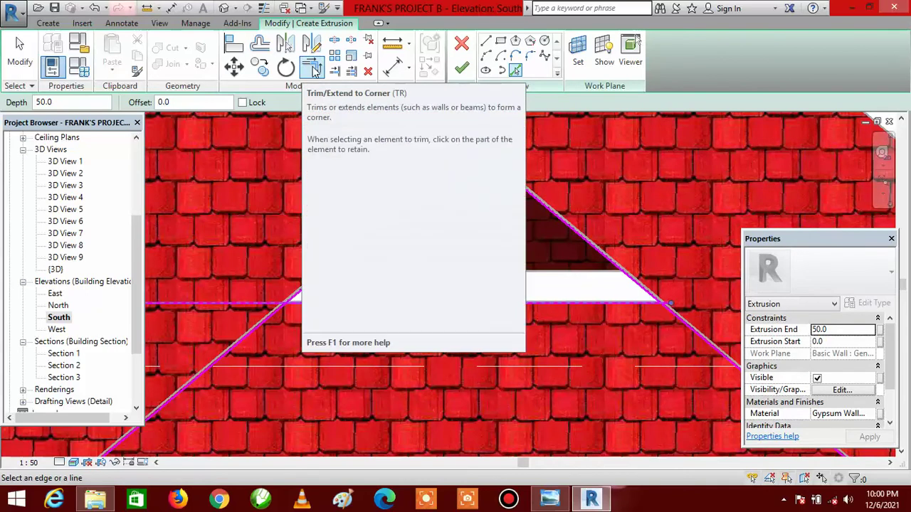
Trim the two sloping sketch lines and the base line to corners, forming a closed triangle around the gable opening
click(314, 66)
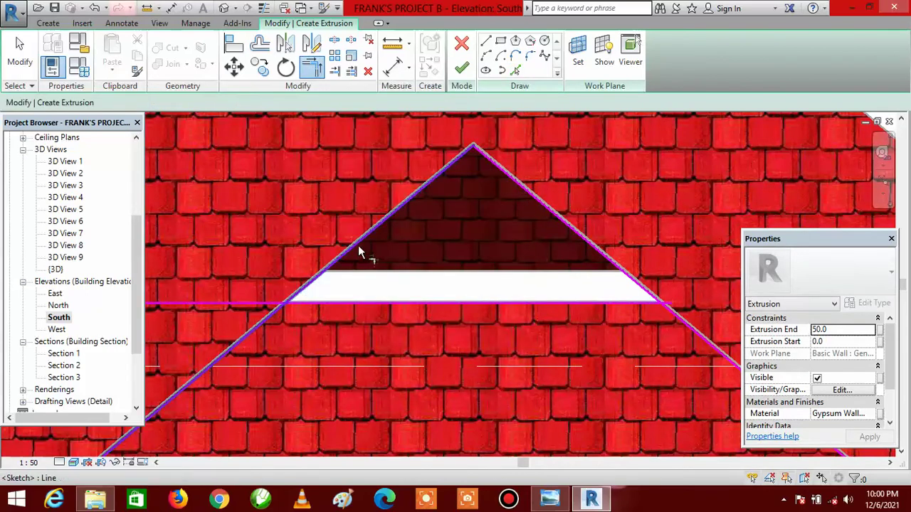
click(358, 244)
click(385, 301)
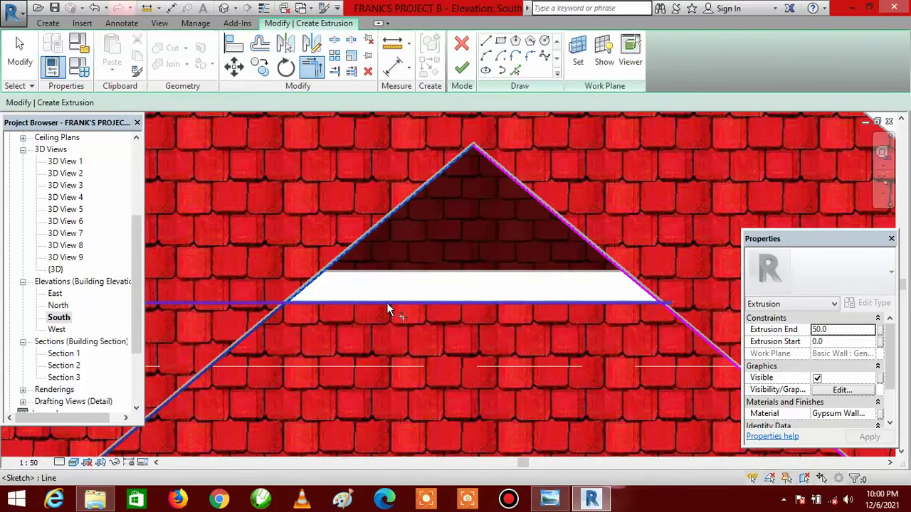
click(589, 245)
click(587, 302)
click(586, 302)
scroll(412, 295, down, 3)
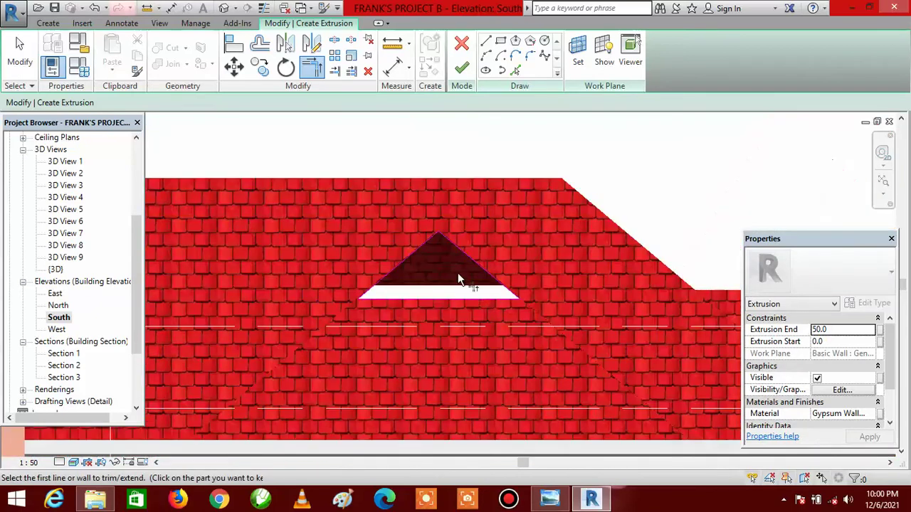
scroll(460, 276, up, 2)
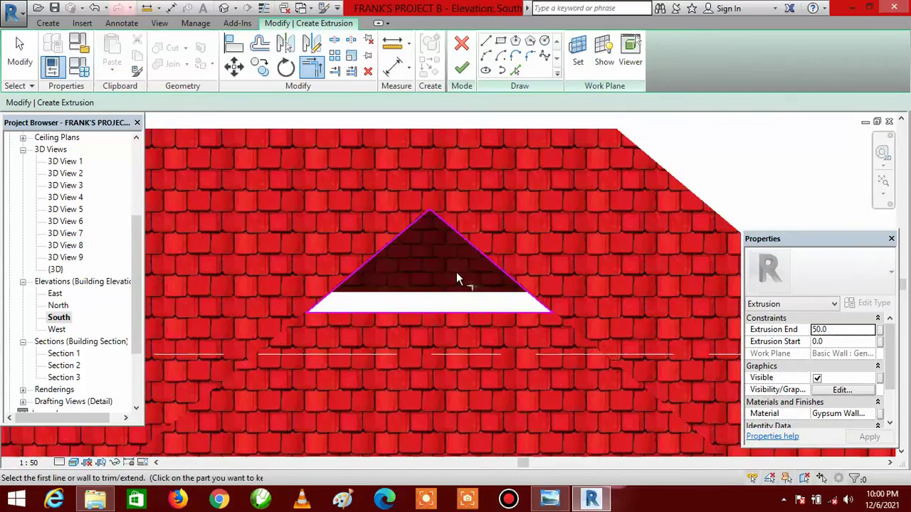
click(373, 260)
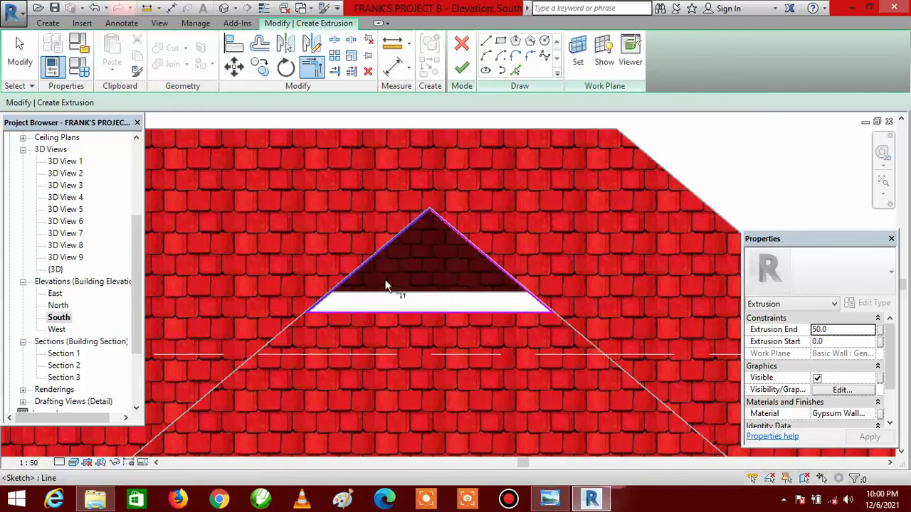
click(411, 309)
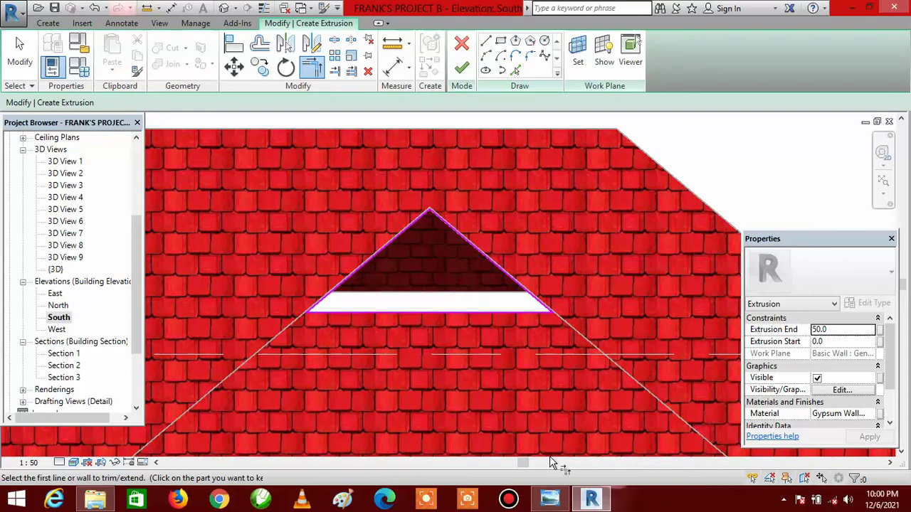
Examine the triangular roof vent in the DAY 1 reference render in Windows Photo Viewer and return to Revit
mouse_move(549, 498)
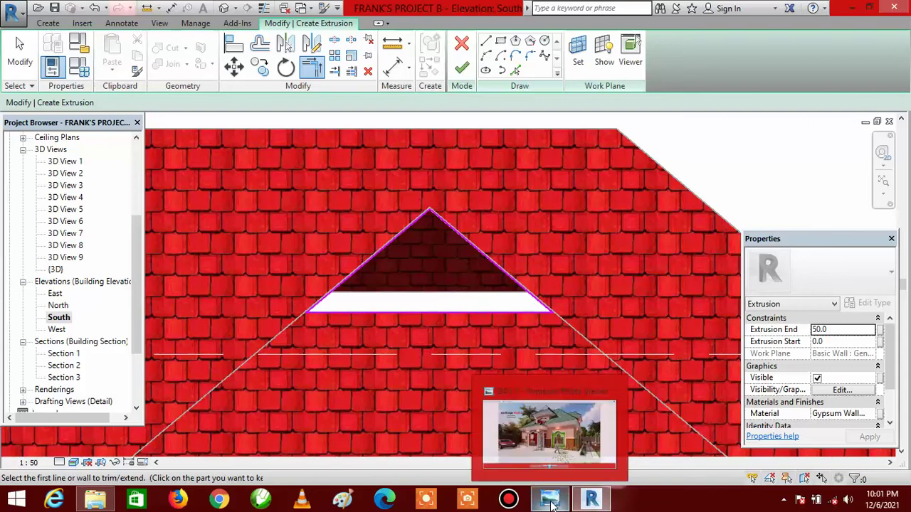
click(533, 482)
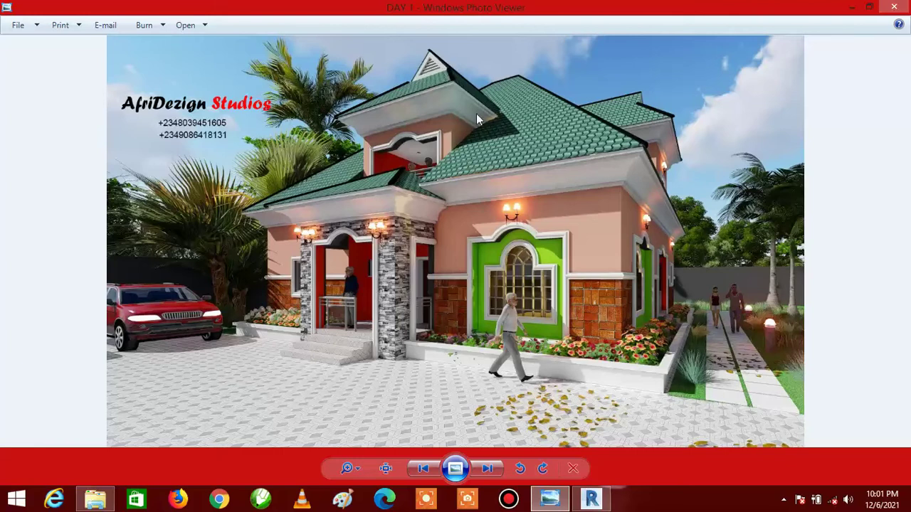
click(590, 500)
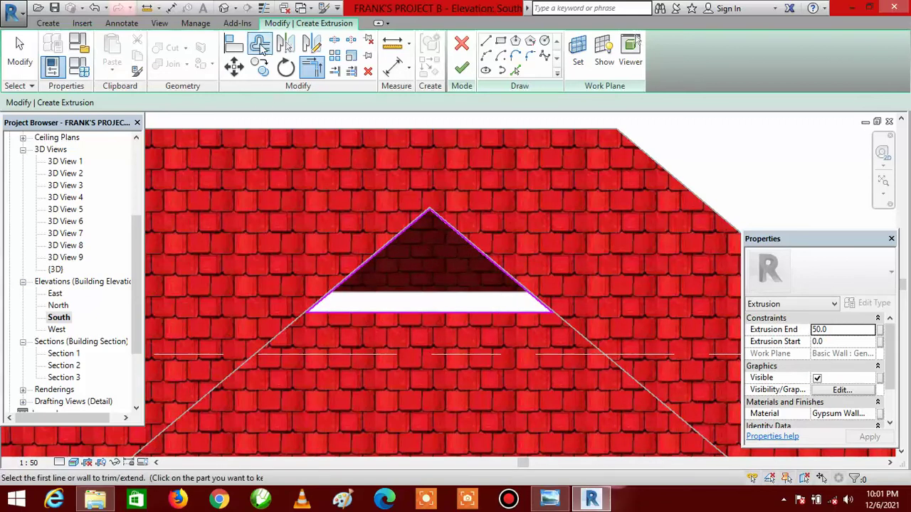
Offset copies of the triangle's three lines inward by 50 mm and finish the extrusion sketch of the frame
click(260, 45)
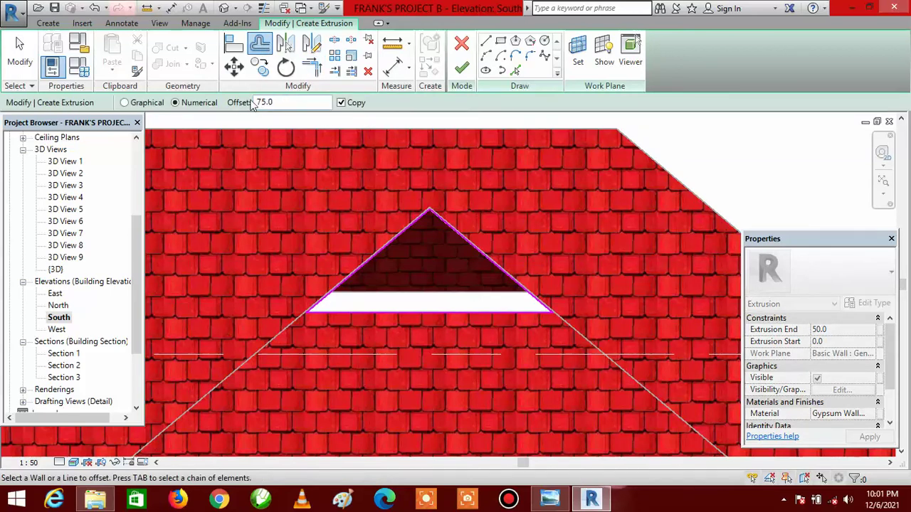
click(288, 103)
click(393, 240)
click(473, 254)
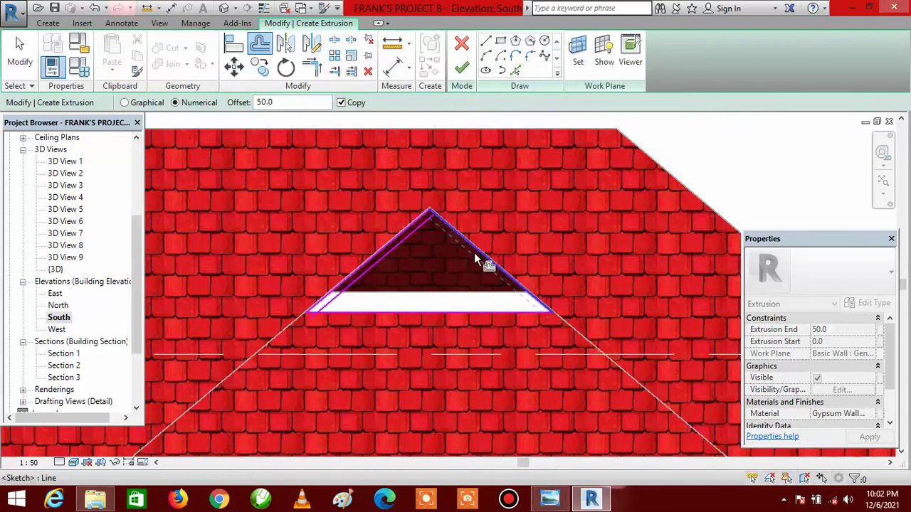
click(454, 311)
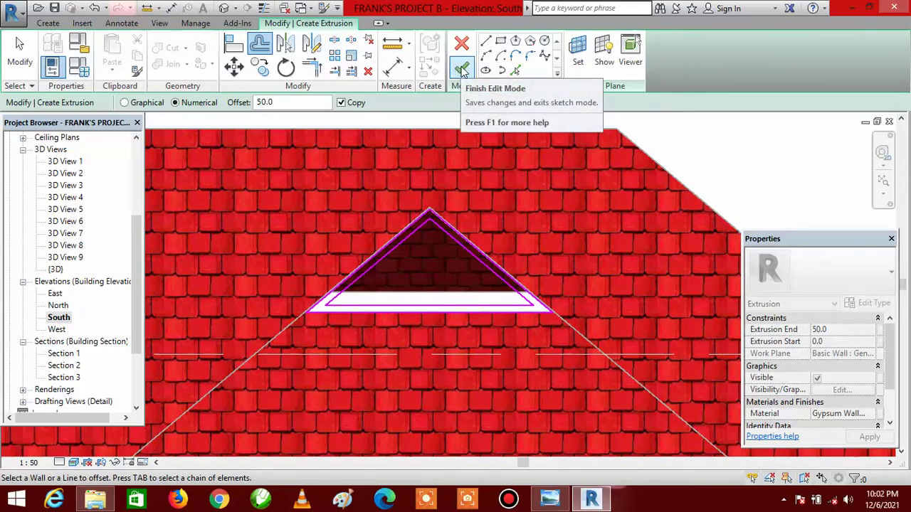
click(461, 67)
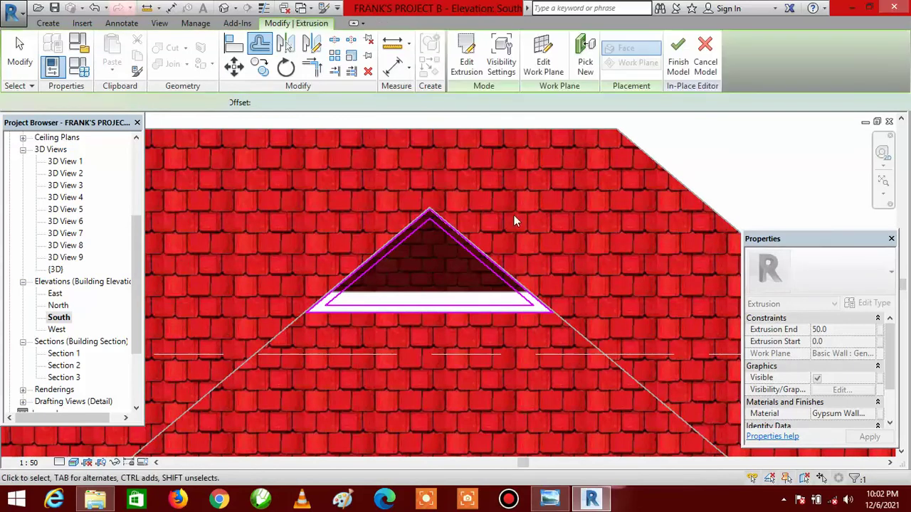
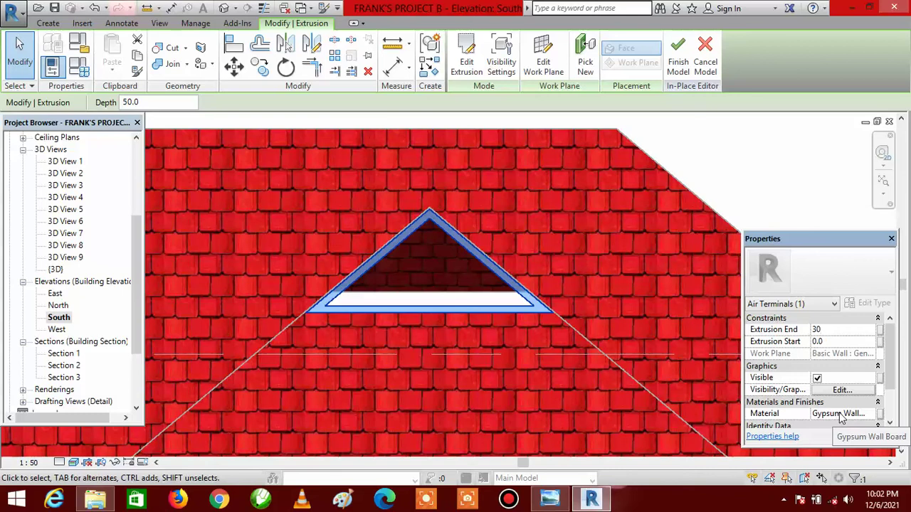
Apply the 30 mm extrusion end and the Gypsum Wall Board material to the triangular frame, and finish the in-place model
click(835, 416)
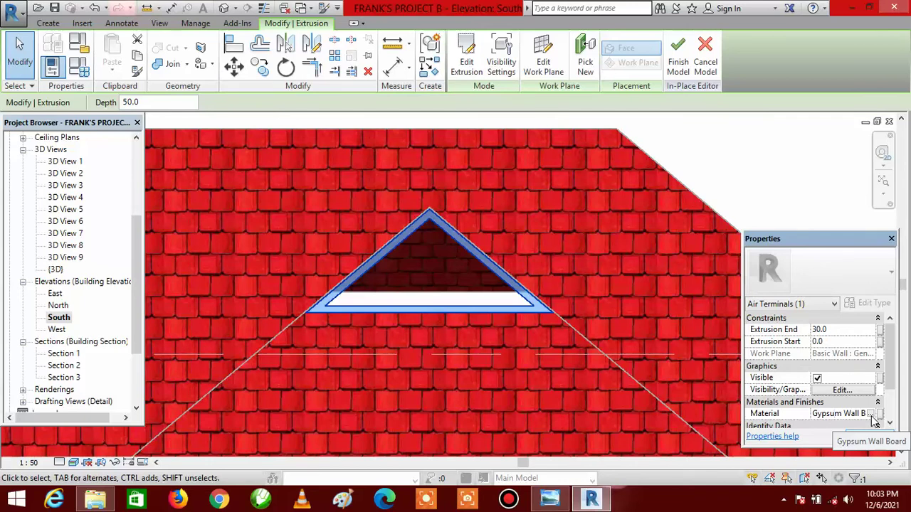
click(872, 415)
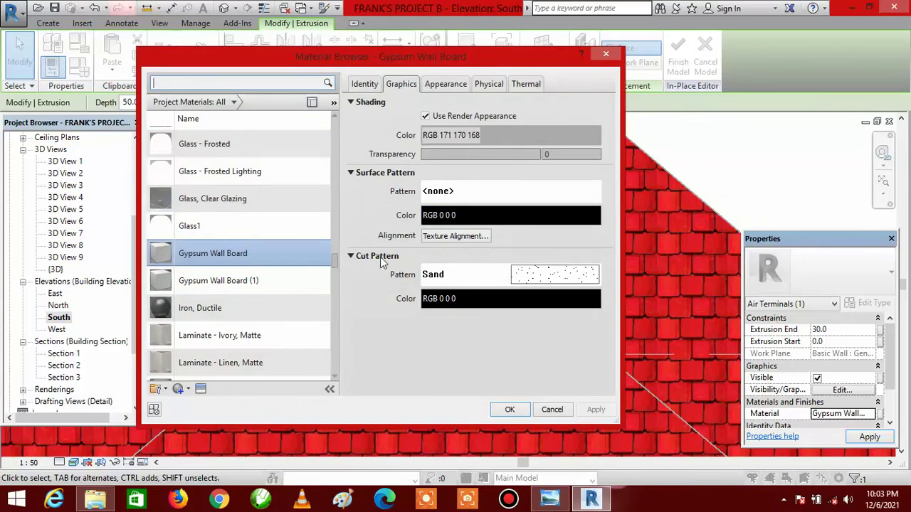
scroll(270, 206, up, 1)
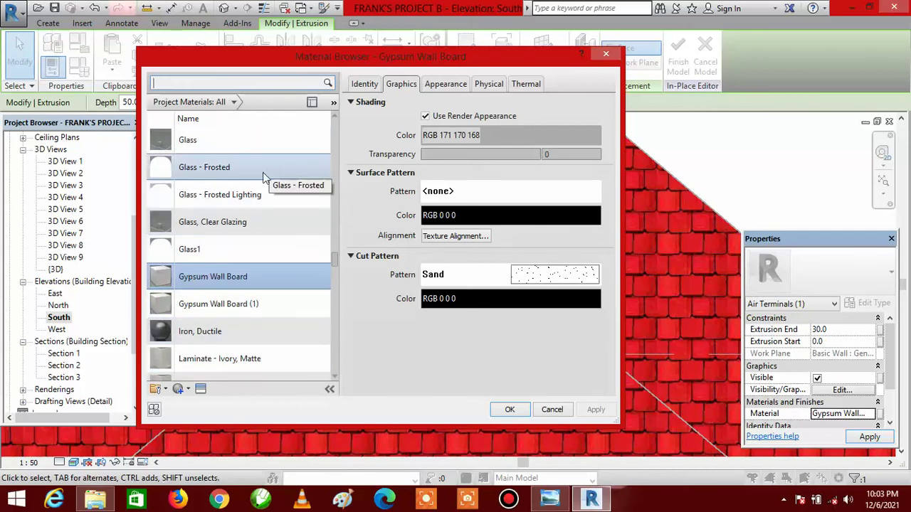
scroll(263, 377, down, 1)
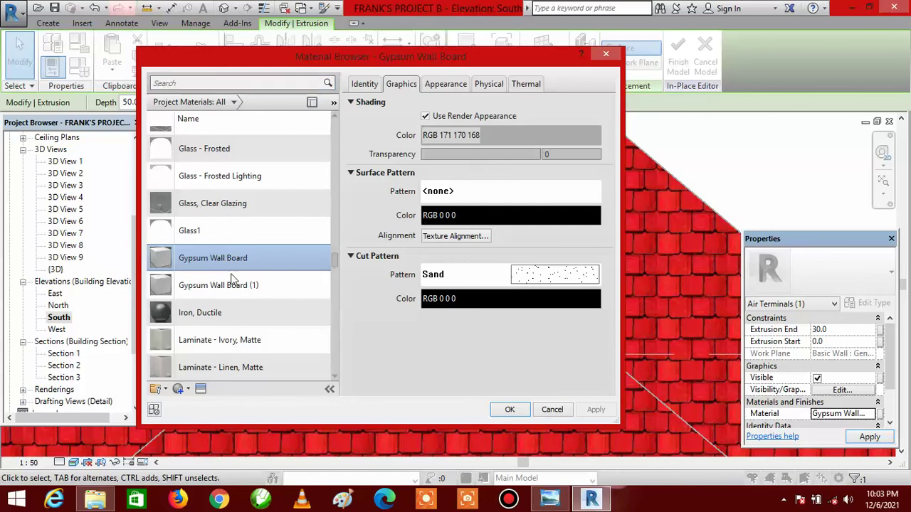
click(509, 411)
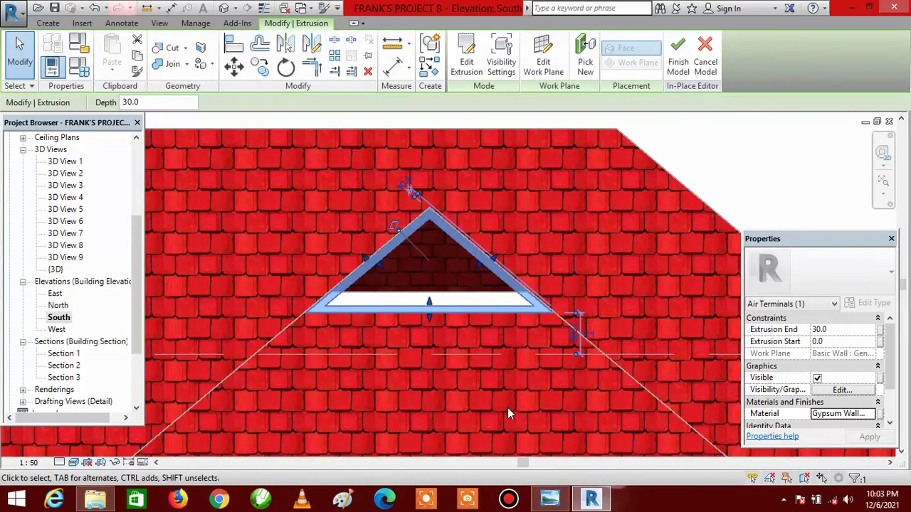
click(680, 66)
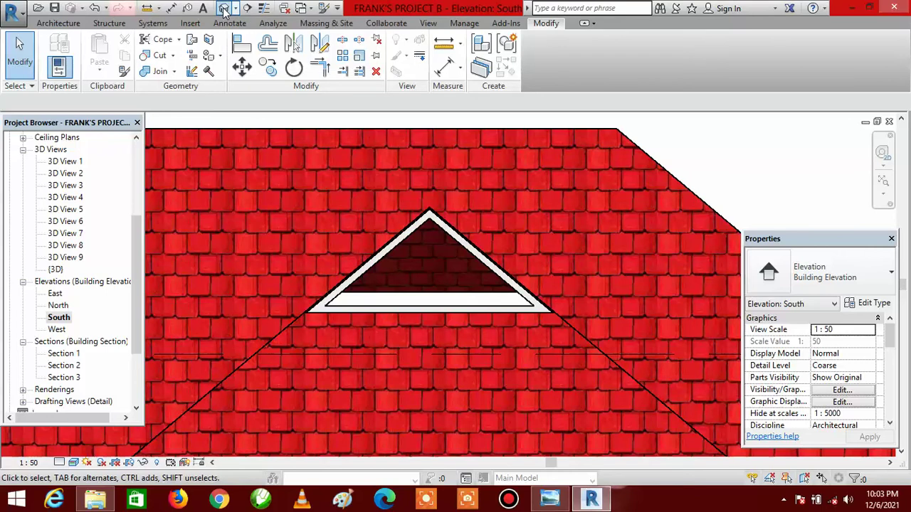
Inspect the triangular vent frame on the roof gable in the default 3D view
click(225, 8)
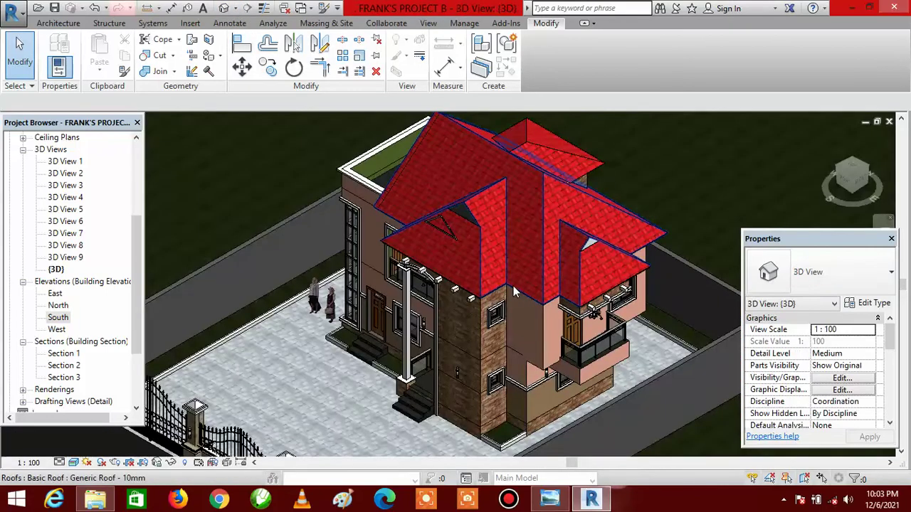
scroll(452, 228, up, 5)
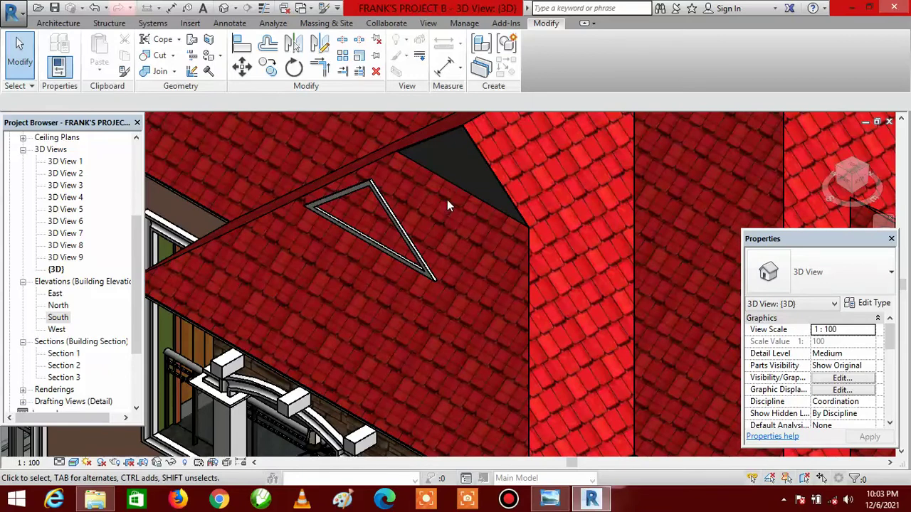
scroll(447, 205, down, 5)
scroll(419, 211, up, 2)
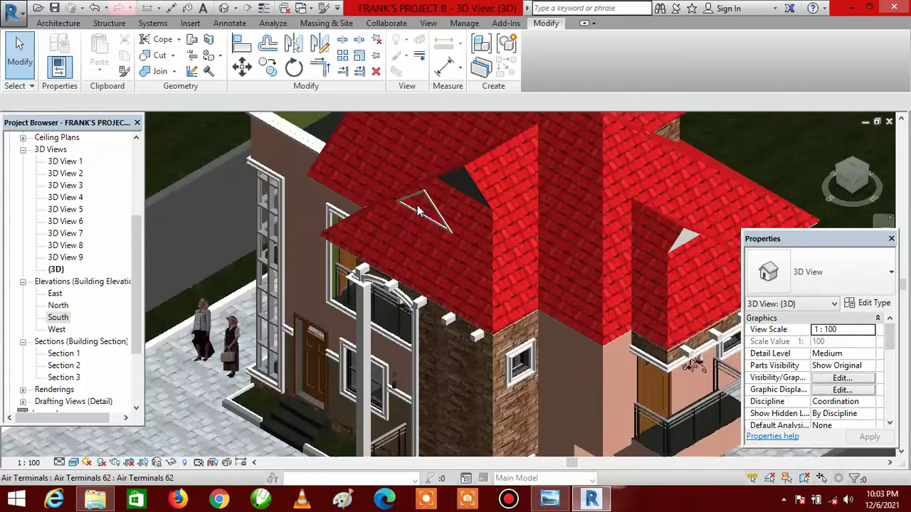
scroll(420, 208, up, 3)
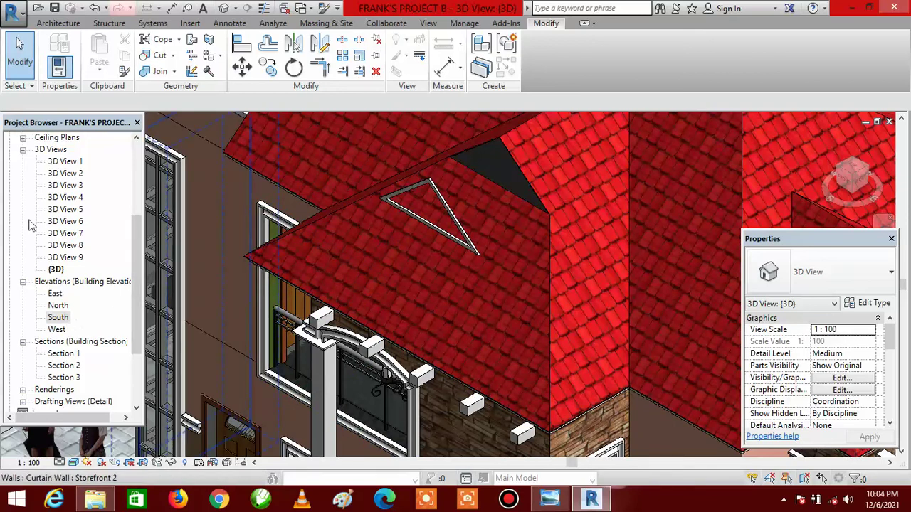
In the South elevation, create a new in-place extrusion sketched as a triangle along the frame's inner edges
double_click(60, 319)
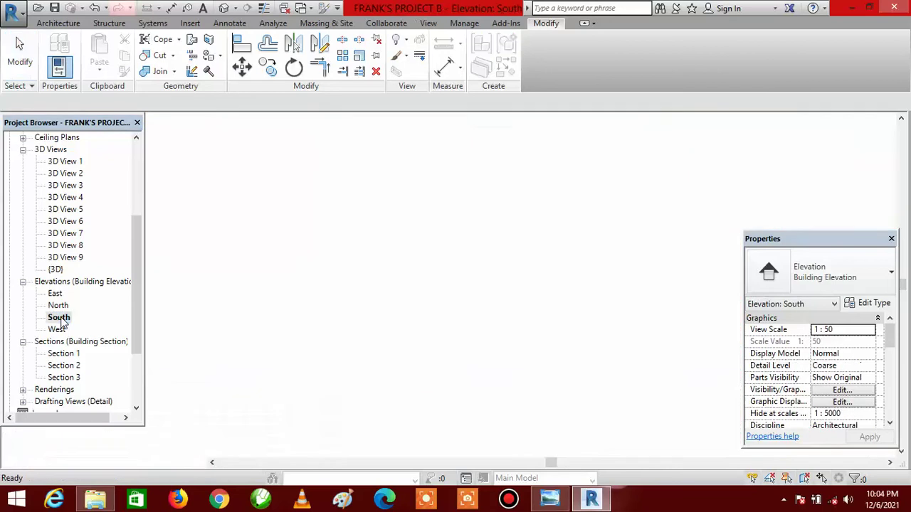
click(65, 24)
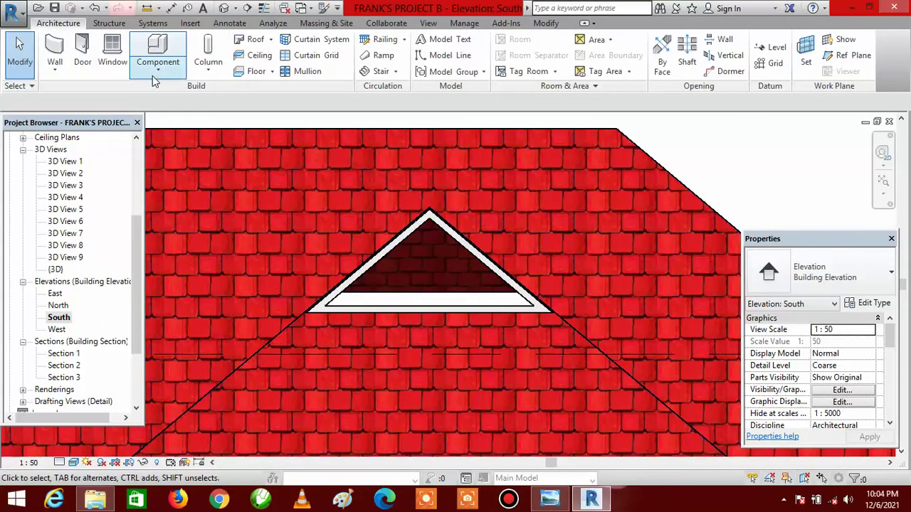
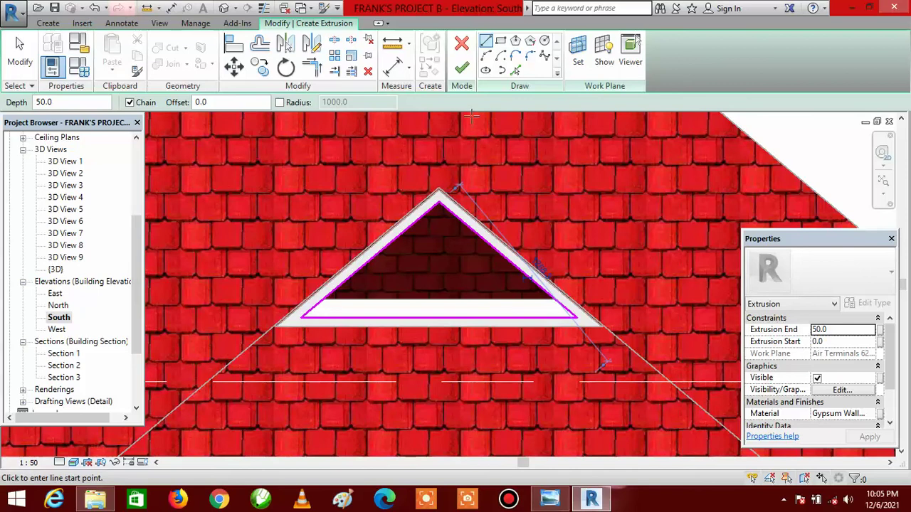
click(460, 71)
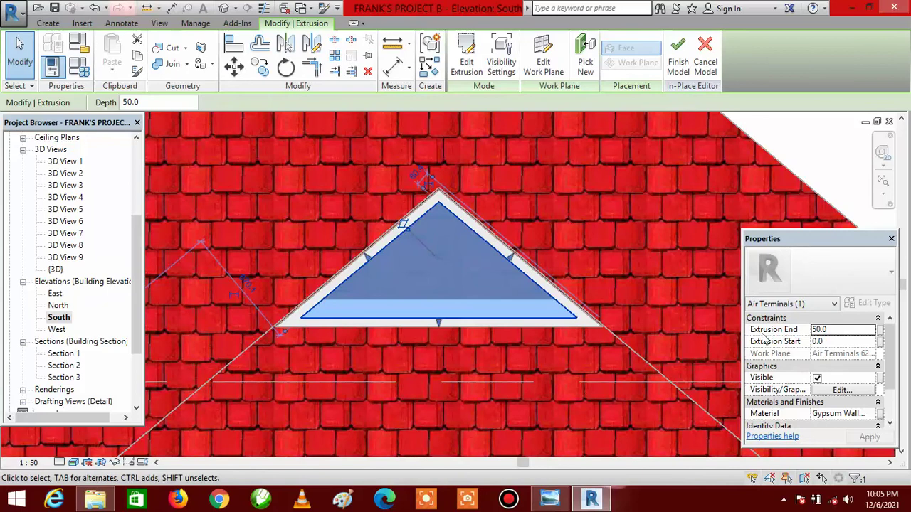
Set the infill panel's extrusion end to 100 mm with Gypsum Wall Board as its material, and finish the in-place model
click(847, 330)
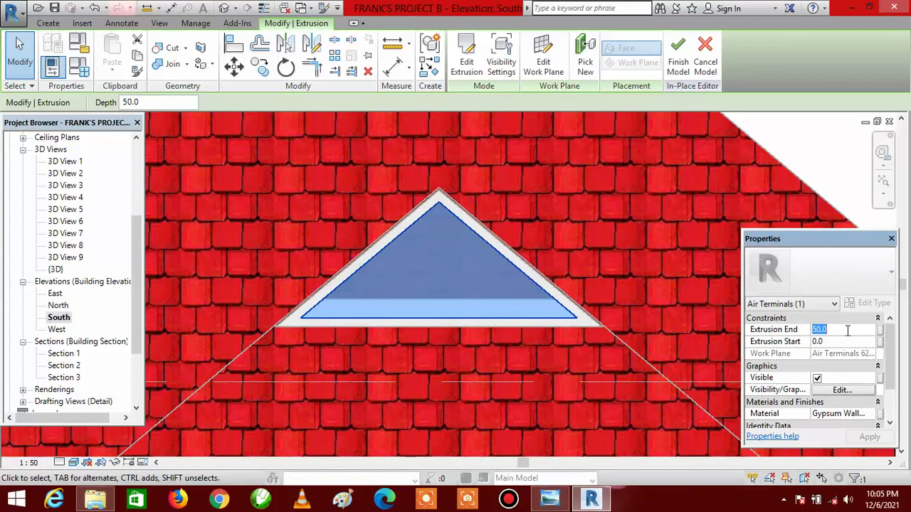
text(1)
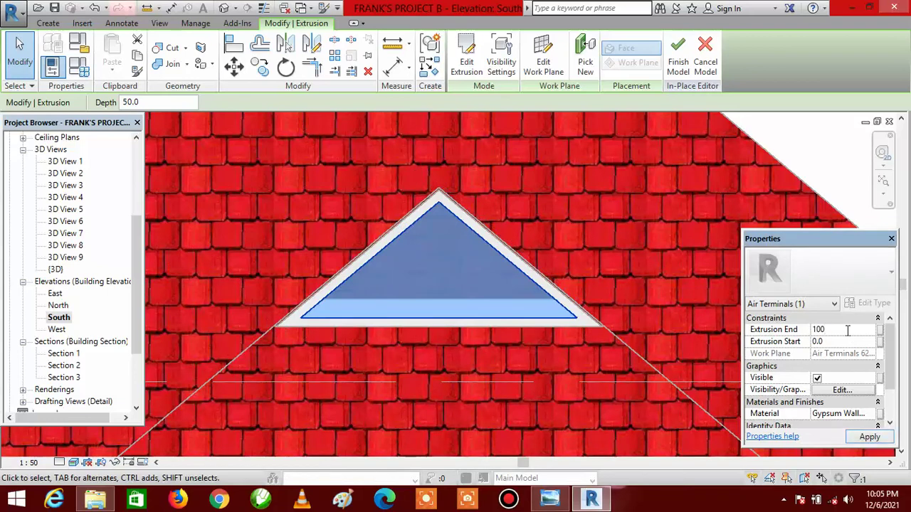
text(00)
click(834, 414)
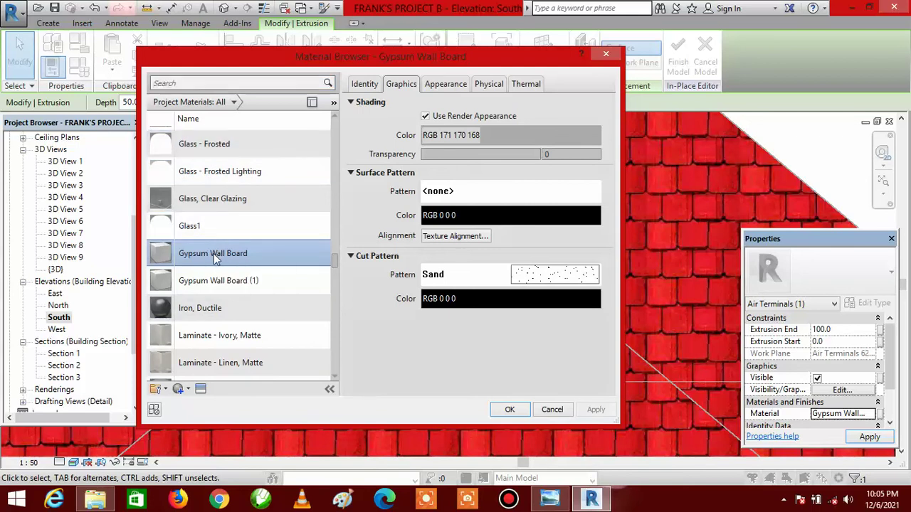
click(508, 411)
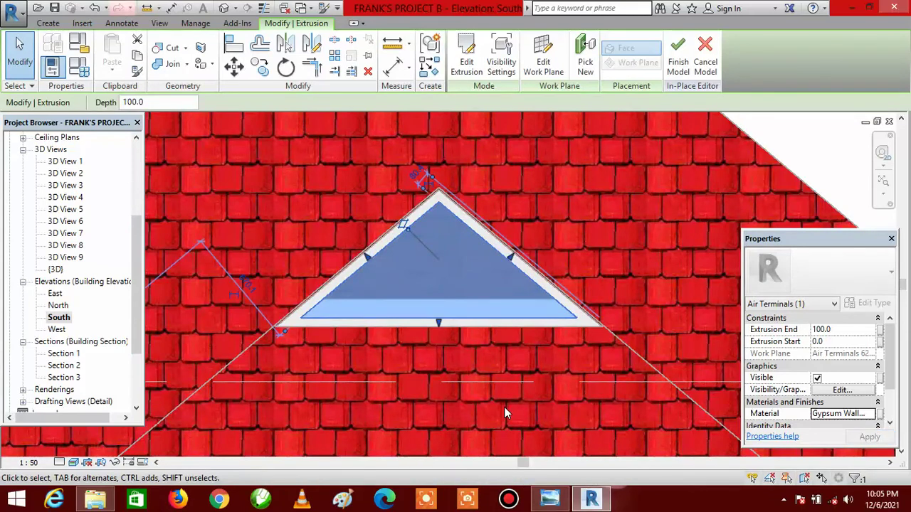
click(678, 55)
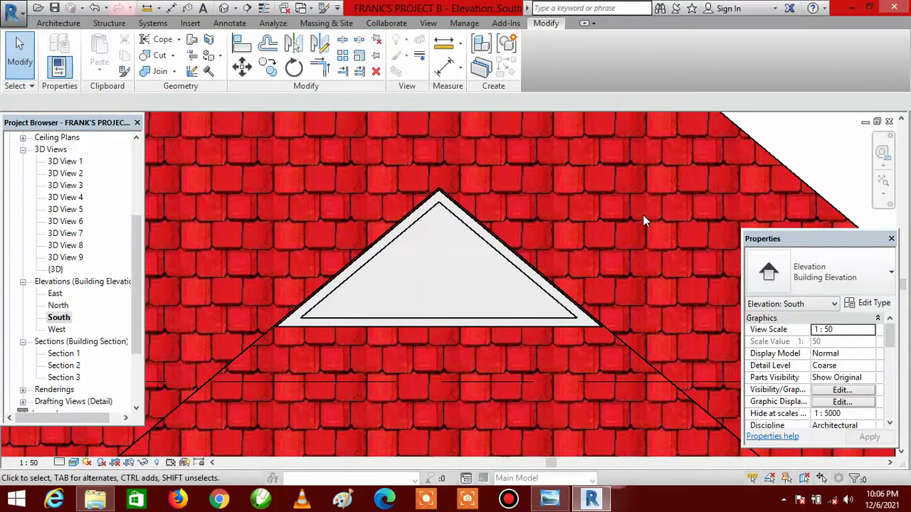
Inspect how the triangular infill panel sits within the vent frame in the default 3D view
click(223, 7)
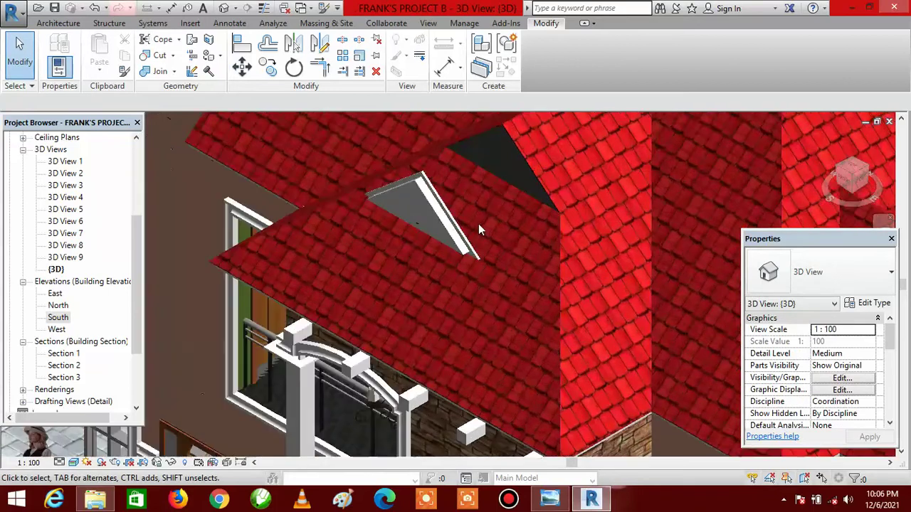
scroll(478, 223, up, 2)
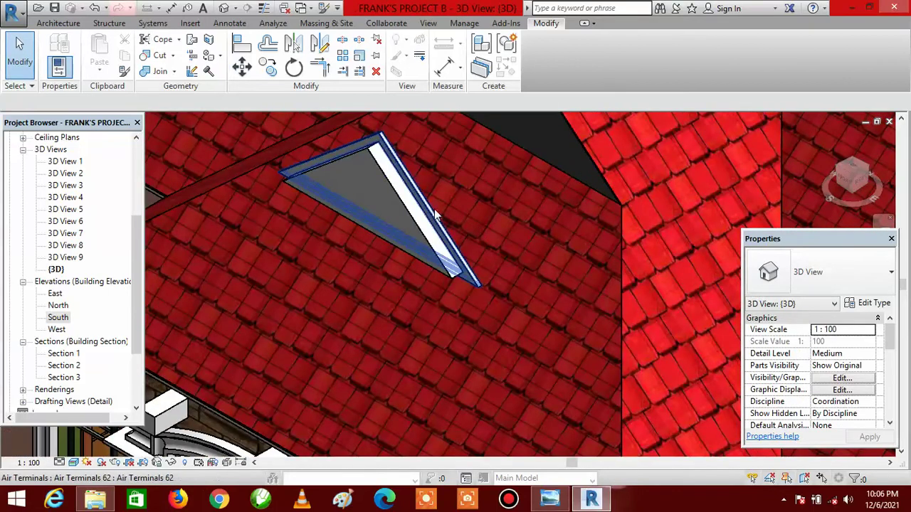
scroll(435, 210, up, 2)
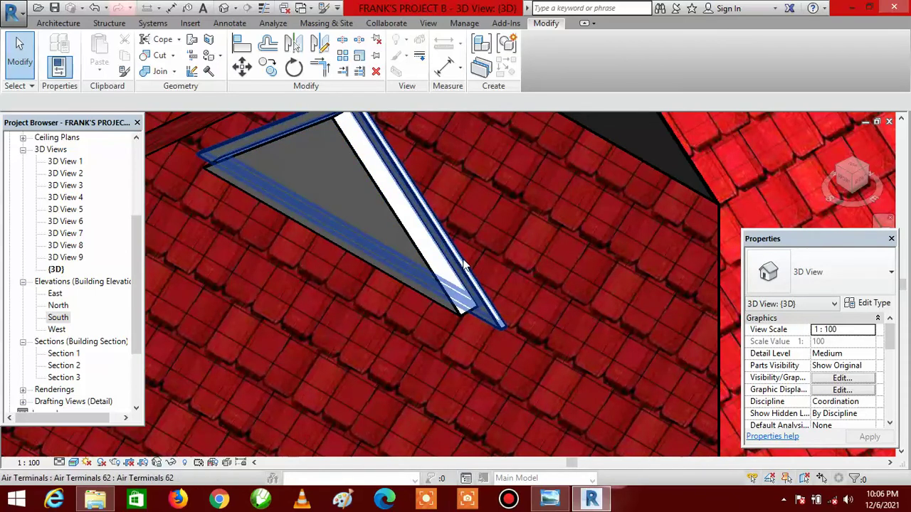
scroll(464, 265, down, 2)
scroll(463, 265, down, 1)
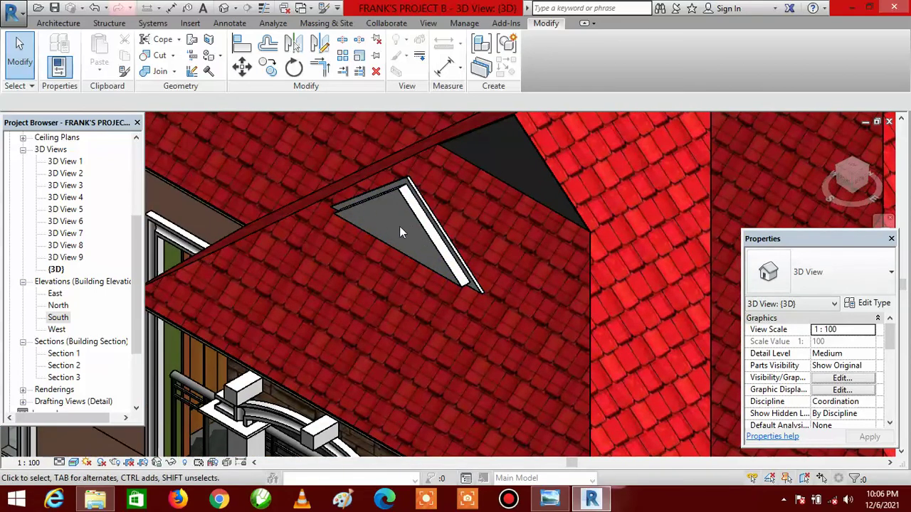
shift+middle_drag(383, 224, 292, 279)
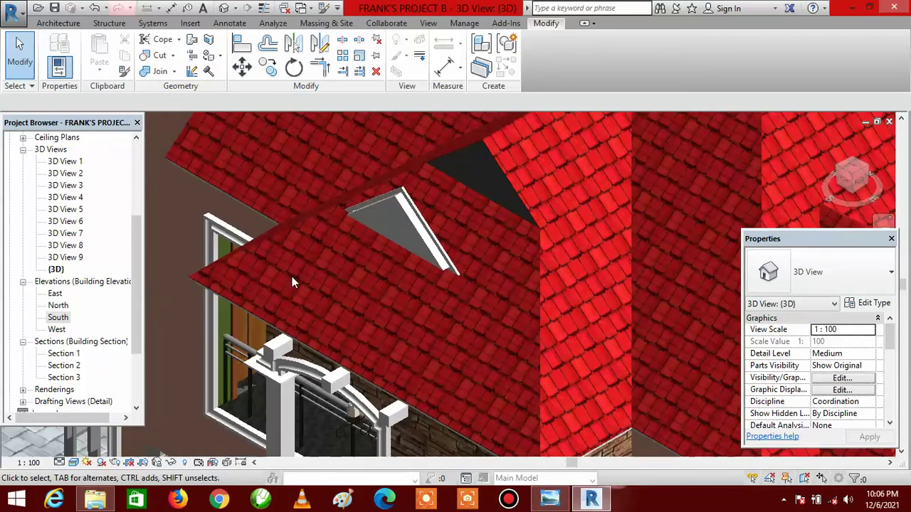
Return to the South elevation and open the triangular infill panel for in-place editing
double_click(55, 318)
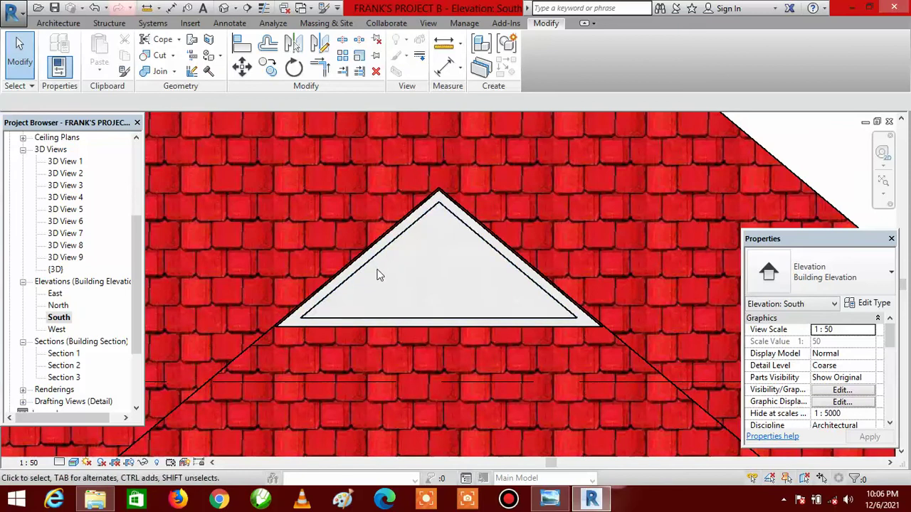
click(420, 234)
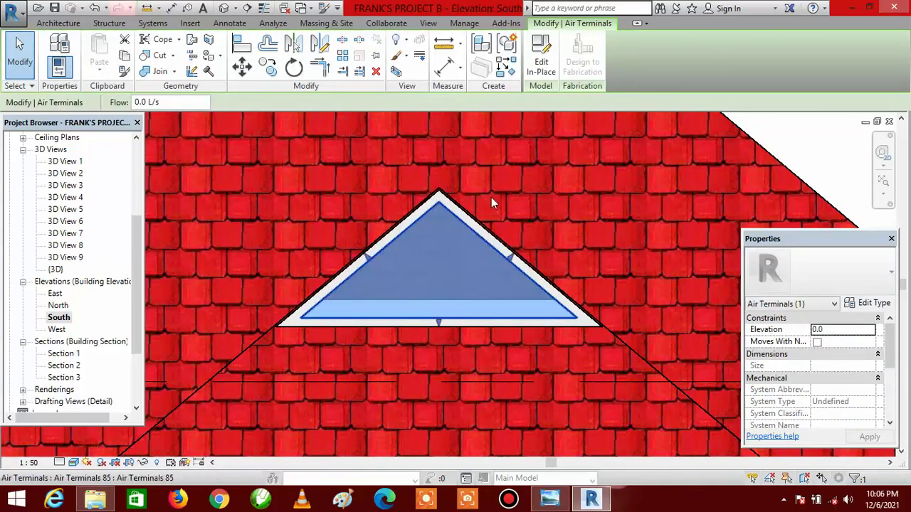
click(542, 67)
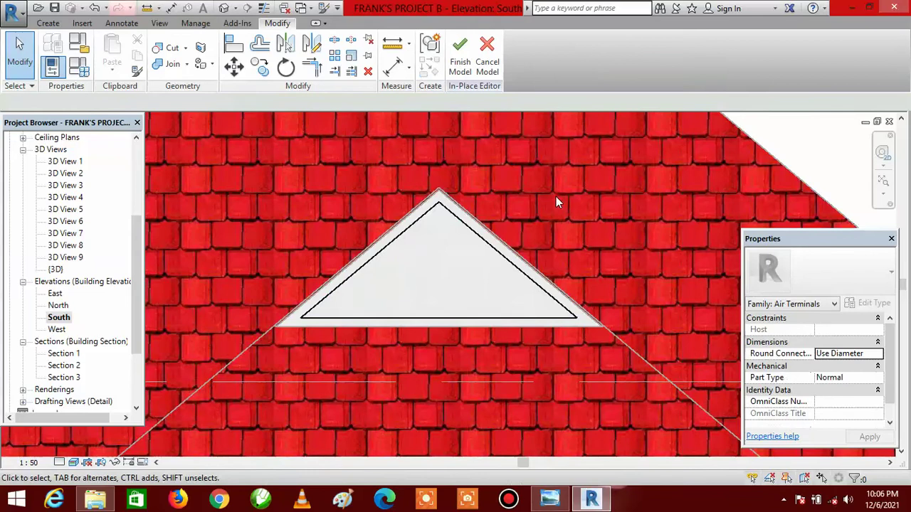
Start a void extrusion using a work plane picked on the triangular panel's front face
click(47, 23)
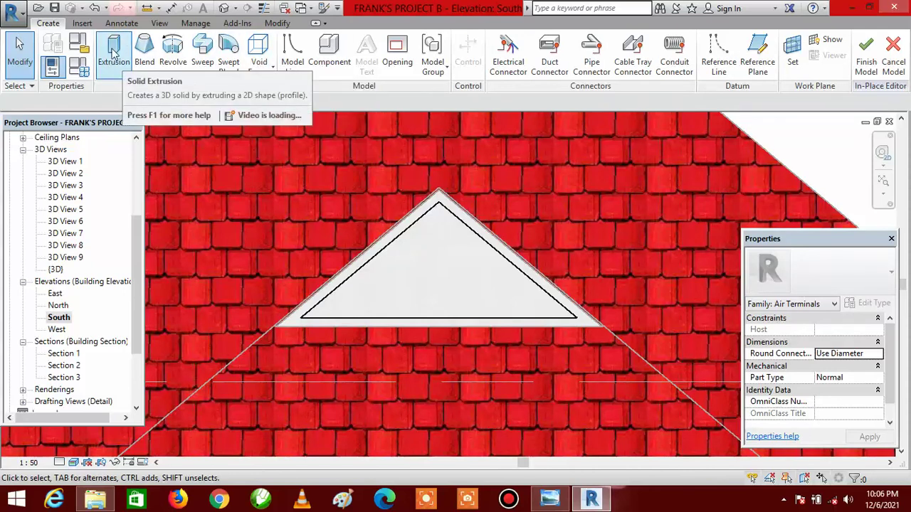
click(262, 67)
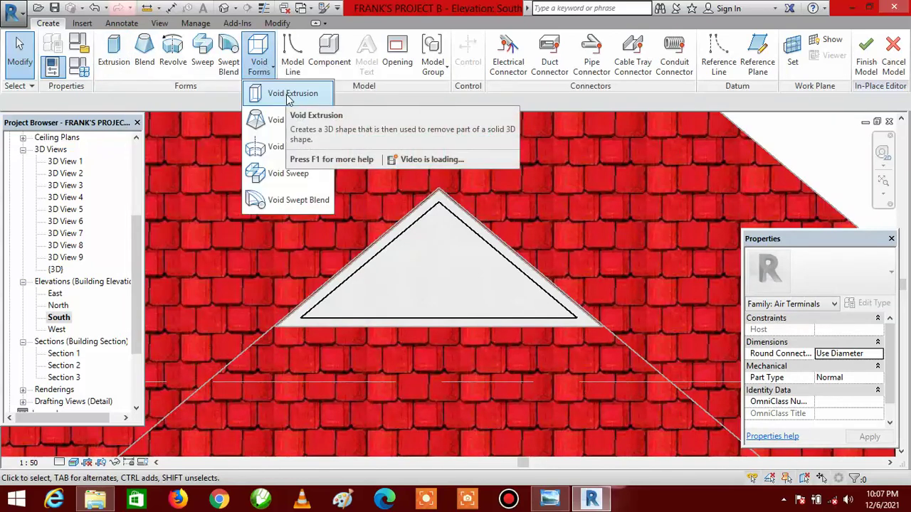
click(287, 94)
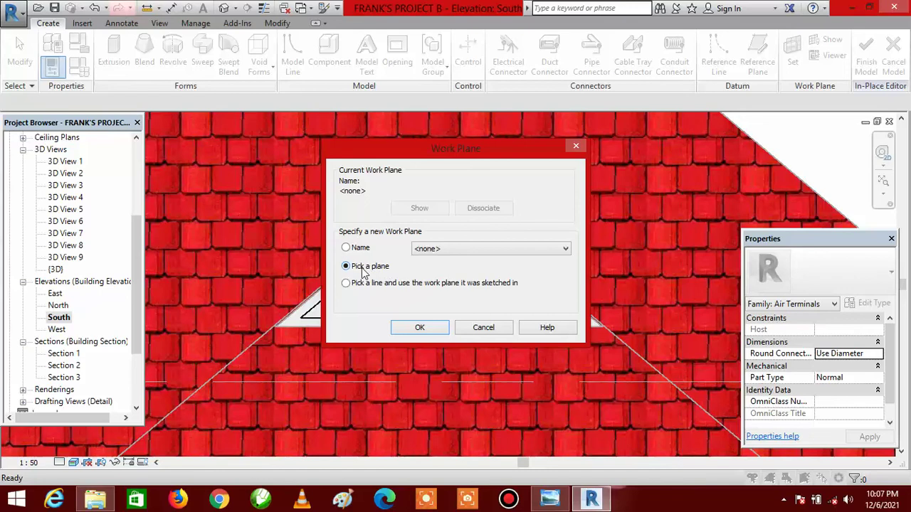
click(420, 328)
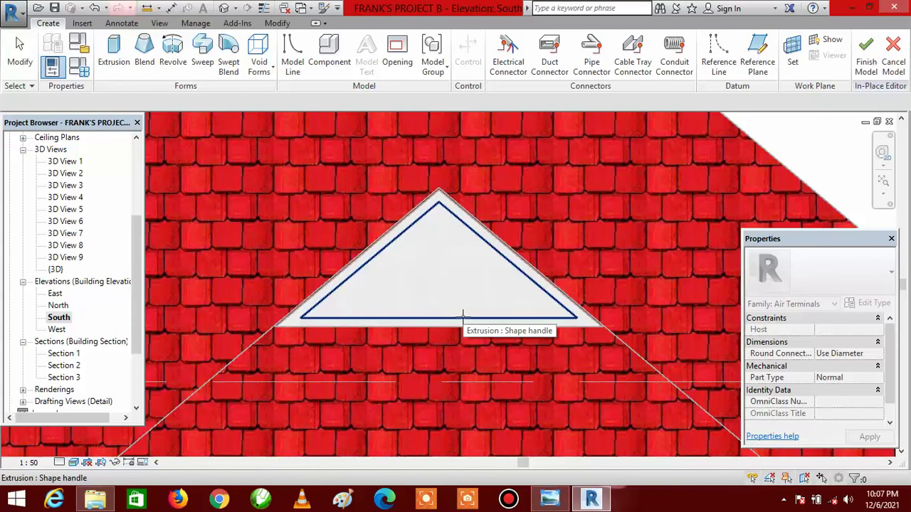
key(Return)
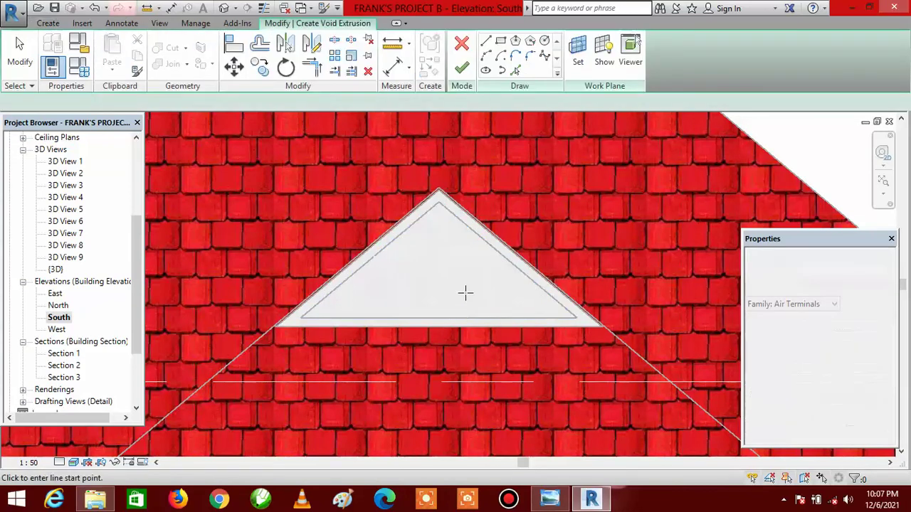
Sketch a closed triangle for the void through the panel's three corners
click(301, 317)
click(576, 317)
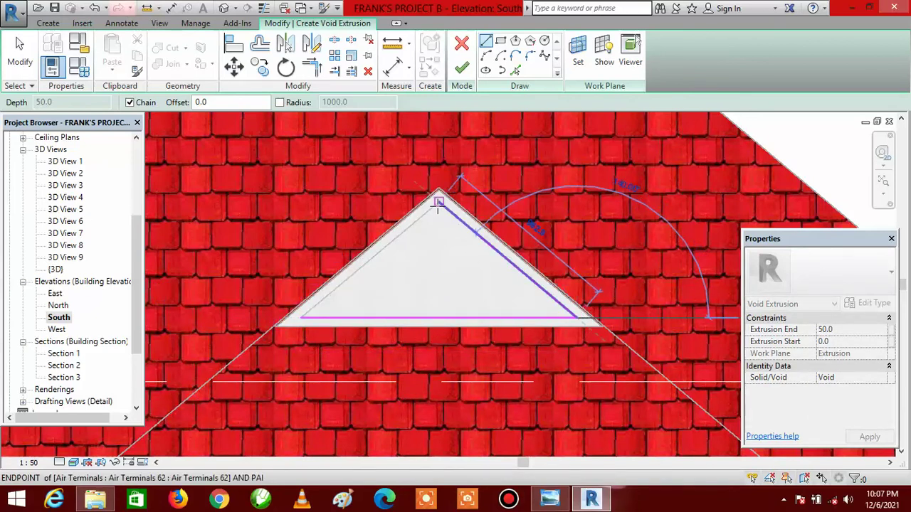
click(439, 203)
click(301, 318)
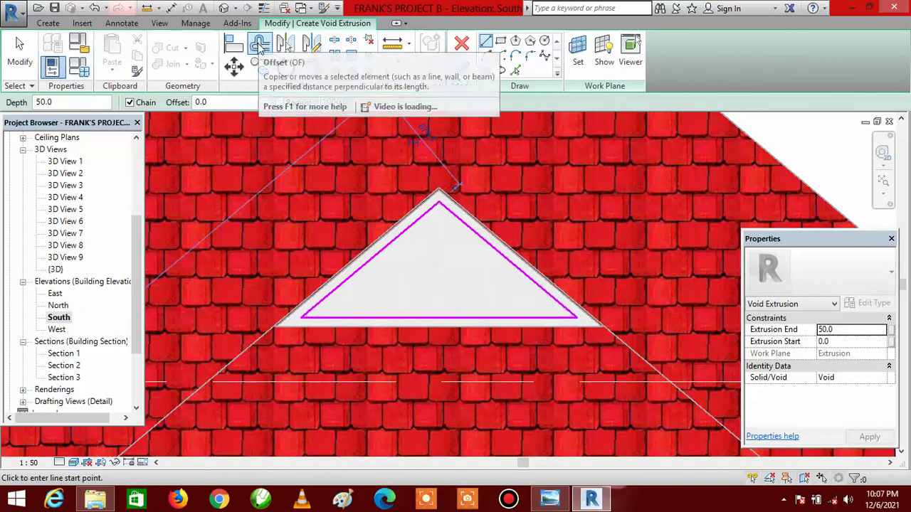
Offset the void triangle's base line upward as successive copies 75 mm apart, making eight parallel lines up to the apex
click(260, 47)
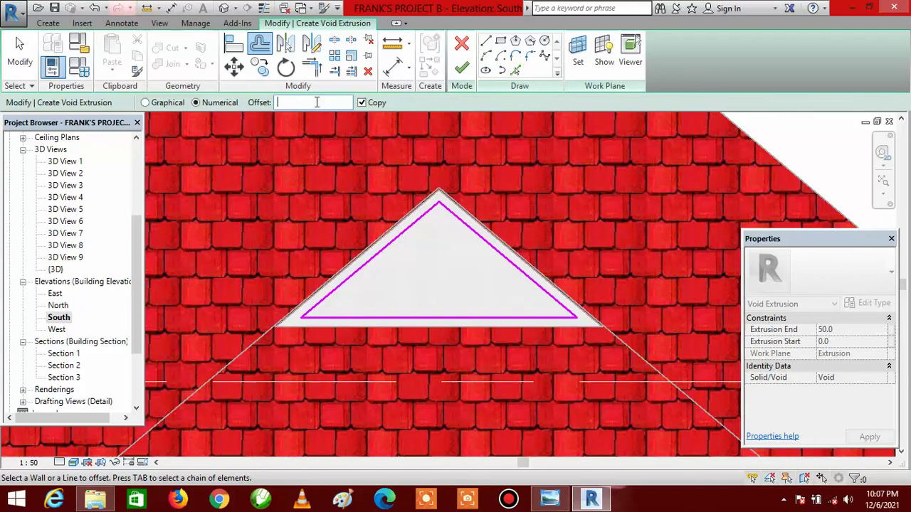
click(452, 318)
click(441, 305)
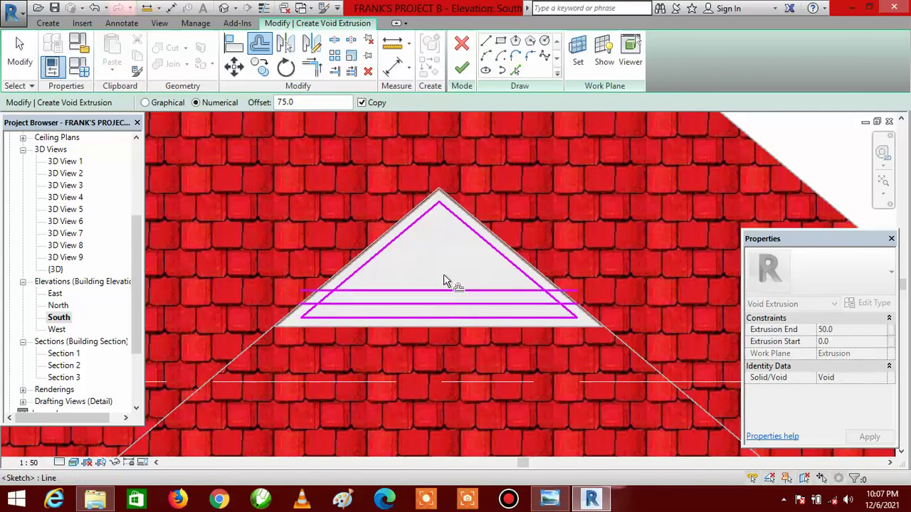
click(442, 290)
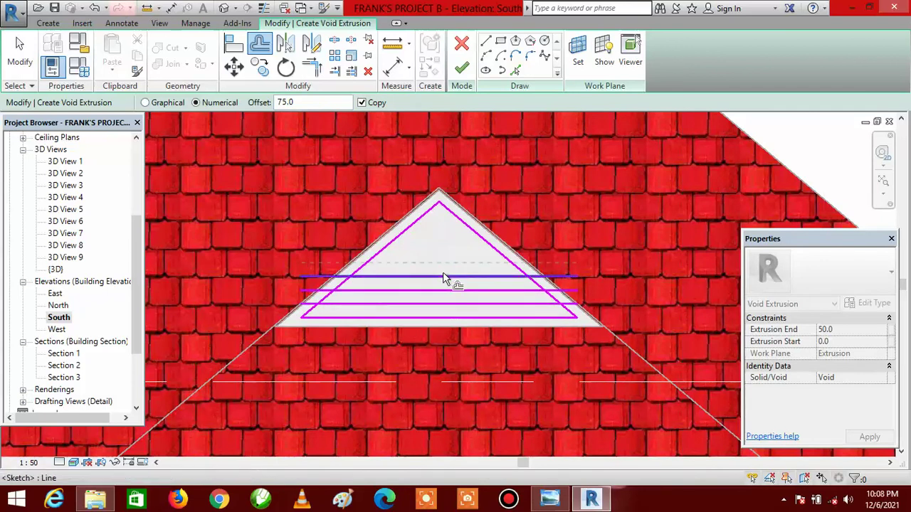
click(443, 277)
click(442, 262)
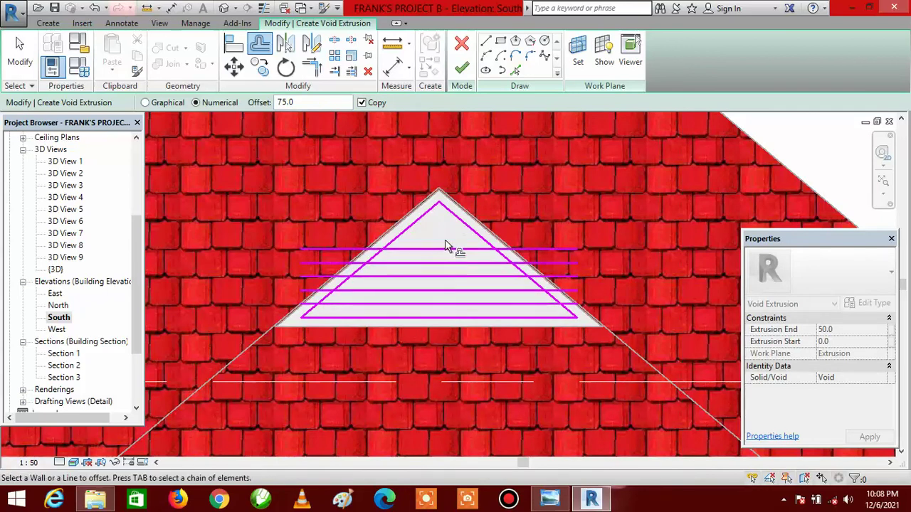
click(445, 248)
click(443, 234)
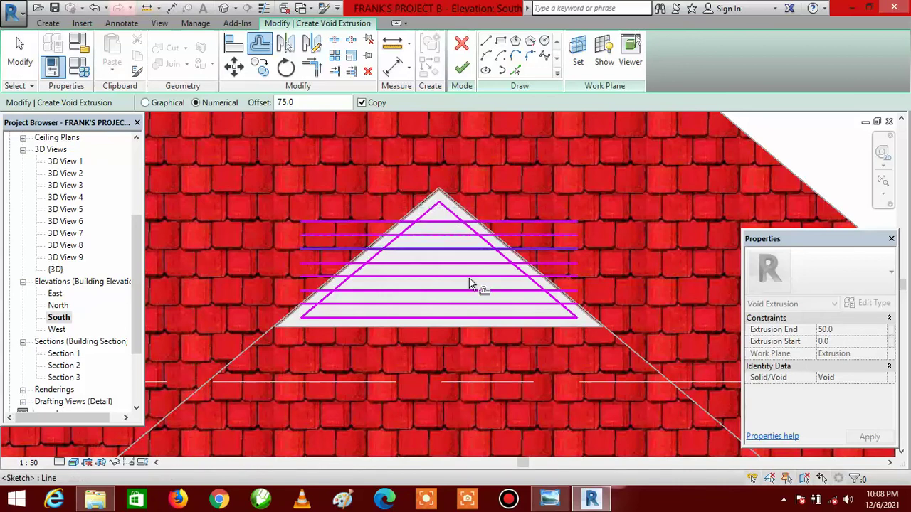
click(441, 222)
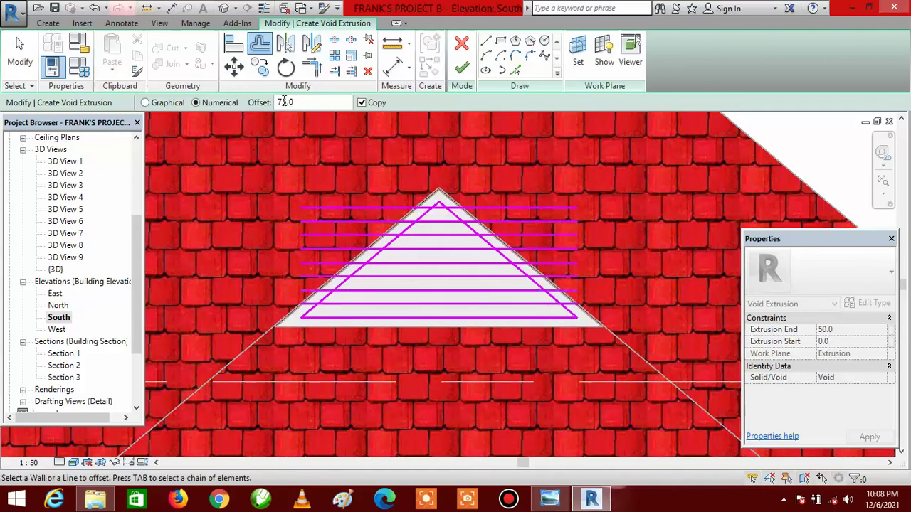
Split the void triangle's left sloping line at four points, each between alternate pairs of horizontal lines
click(335, 44)
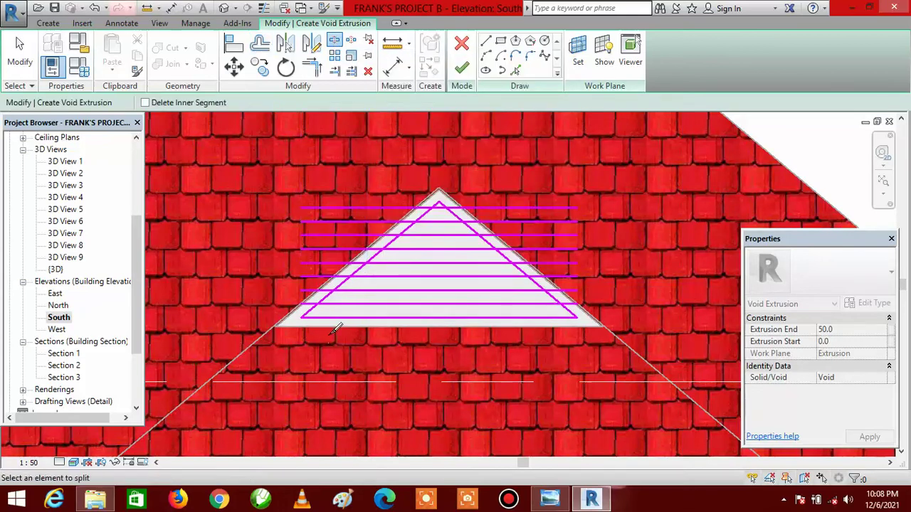
scroll(321, 293, up, 3)
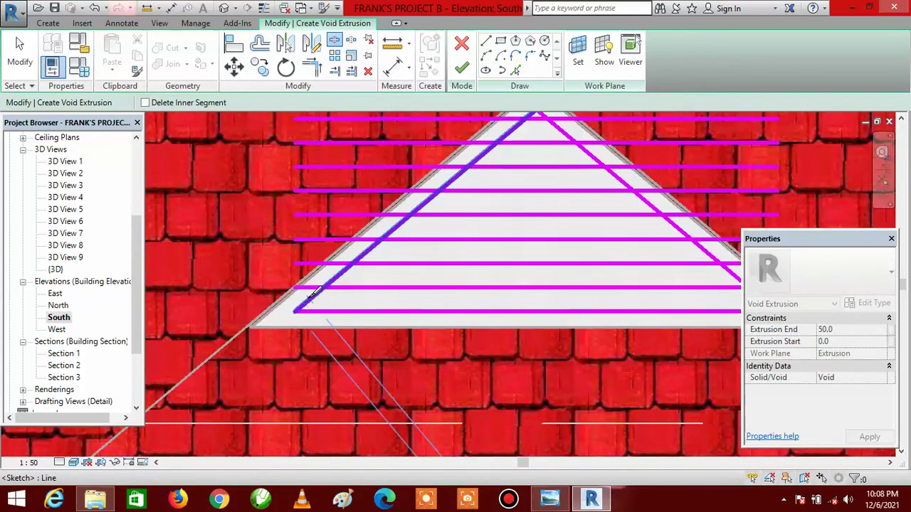
click(340, 274)
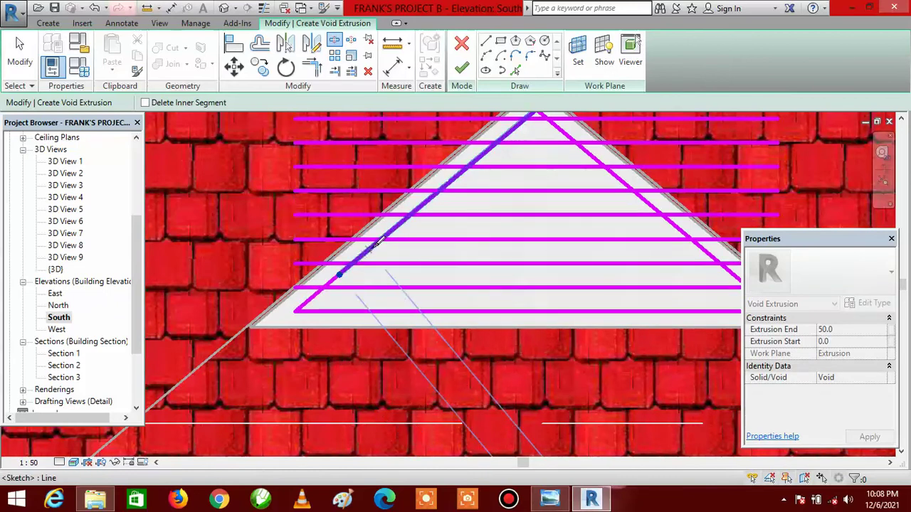
click(399, 225)
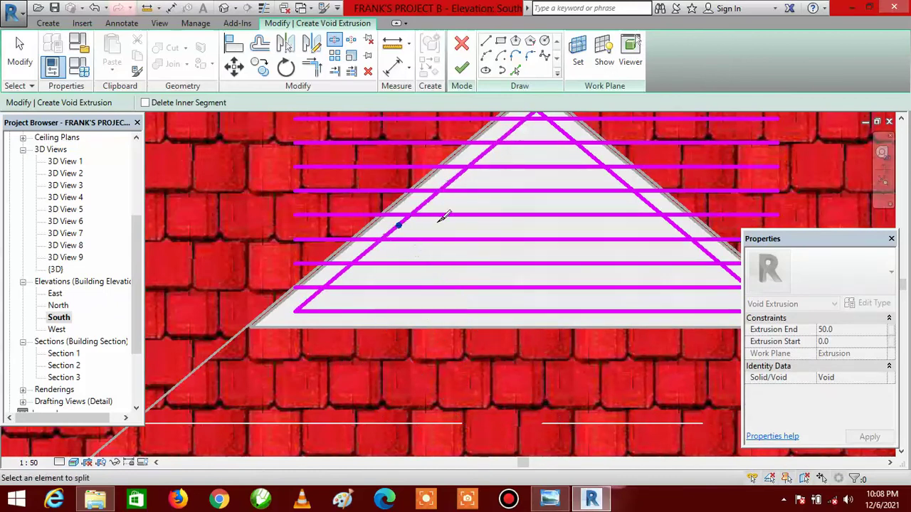
click(453, 180)
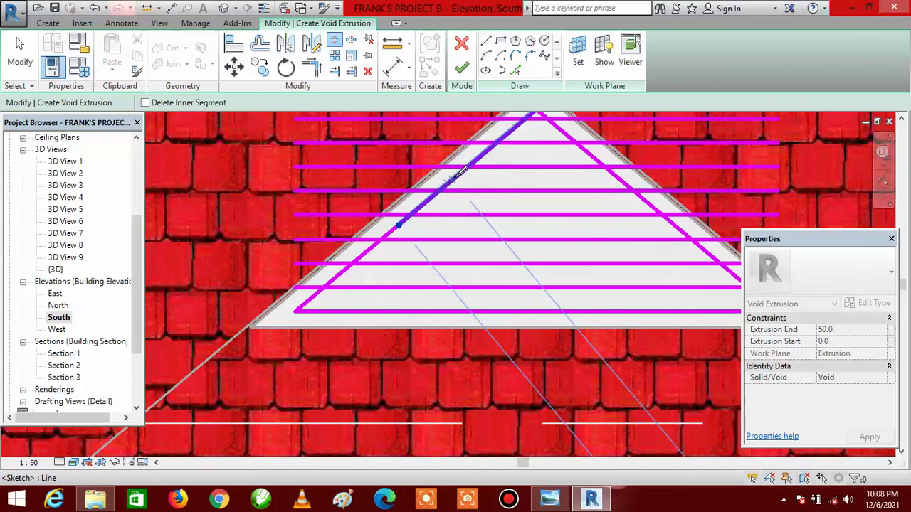
click(507, 134)
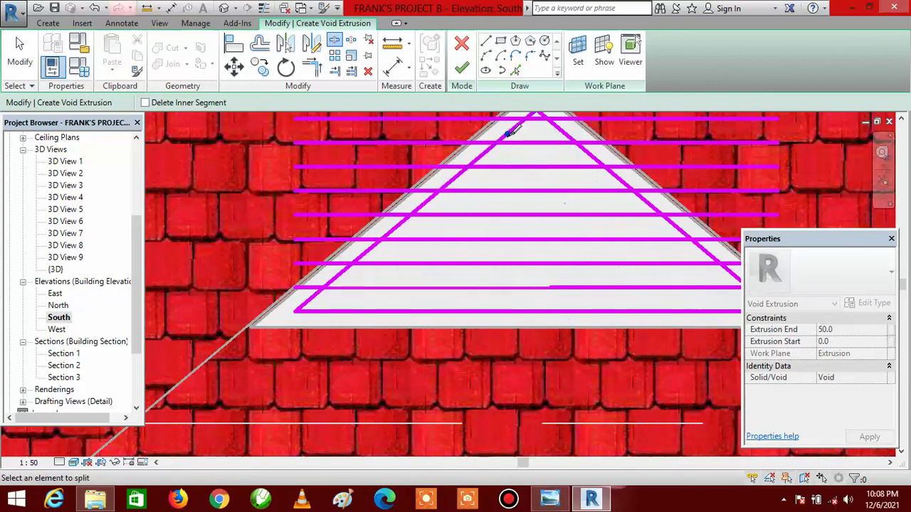
Split the void triangle's right sloping line at four points matching the splits on the left side
scroll(377, 285, down, 3)
scroll(474, 203, up, 2)
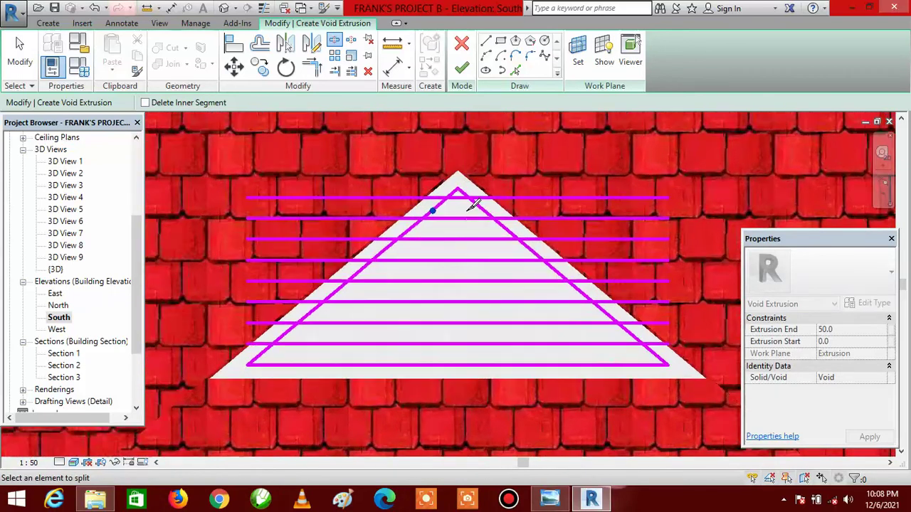
scroll(467, 201, up, 1)
scroll(452, 184, down, 3)
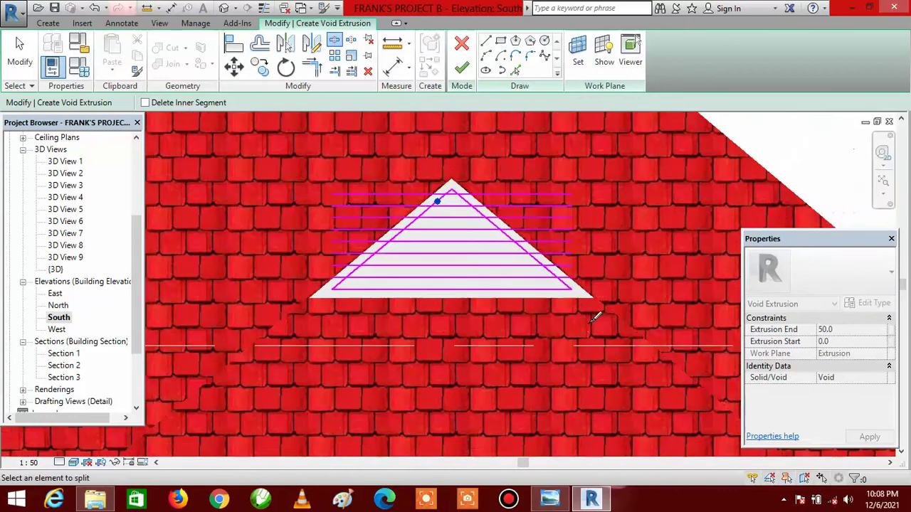
scroll(559, 259, up, 5)
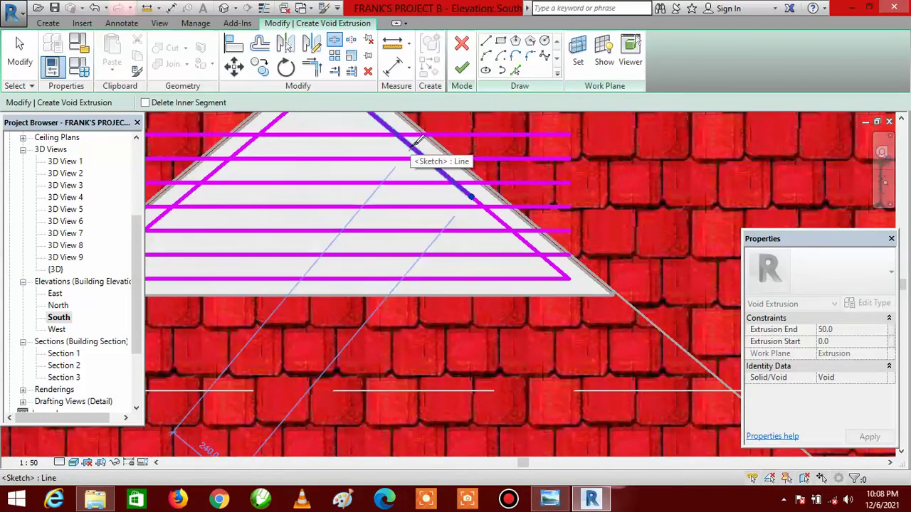
scroll(543, 342, down, 3)
scroll(459, 229, up, 4)
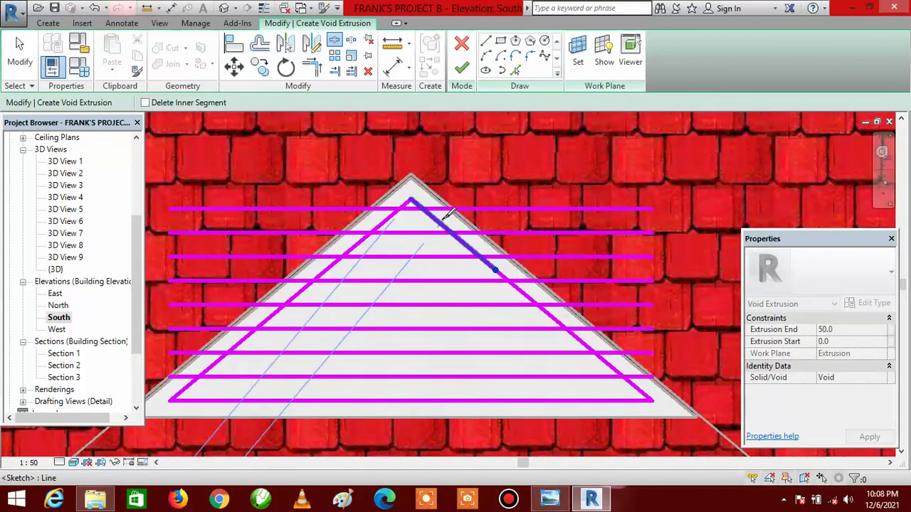
key(s)
key(l)
scroll(450, 187, down, 1)
scroll(451, 186, down, 2)
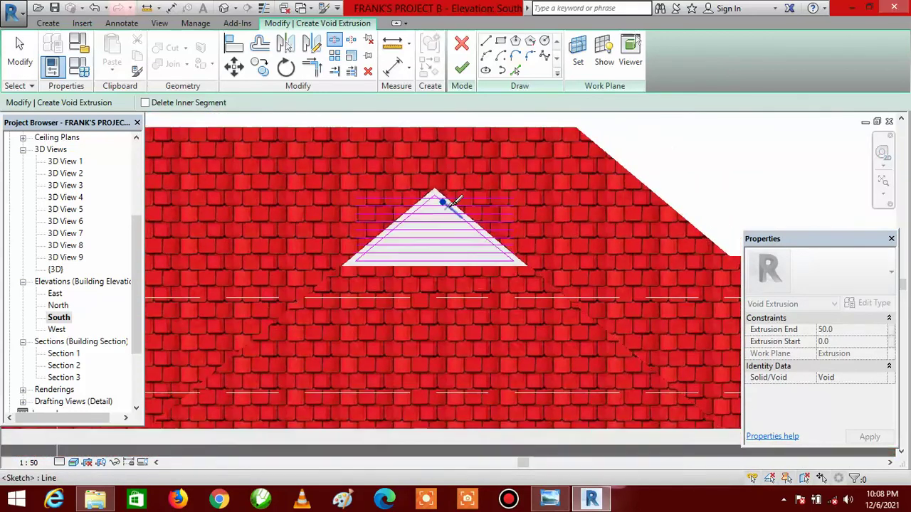
Trim the left sloping segments and horizontal lines to corners, closing the left ends of the two lowest louvre slots
click(311, 67)
scroll(360, 258, up, 5)
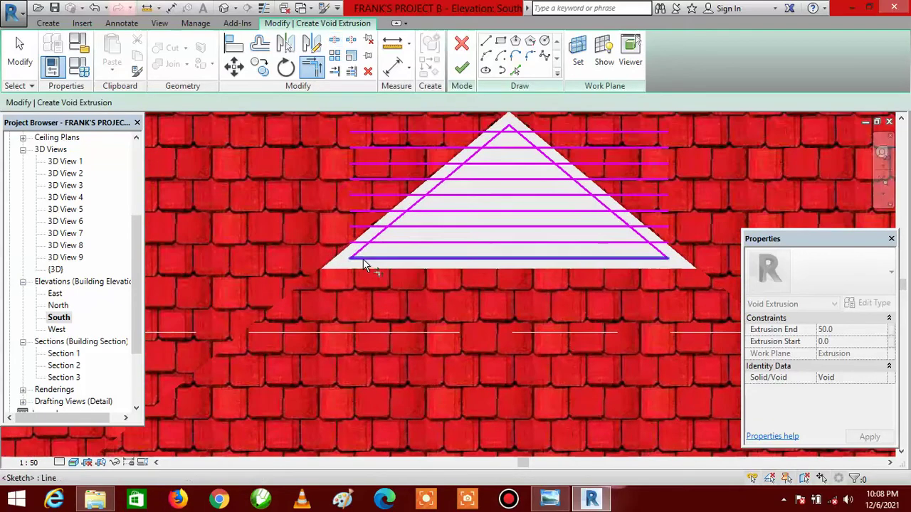
click(346, 258)
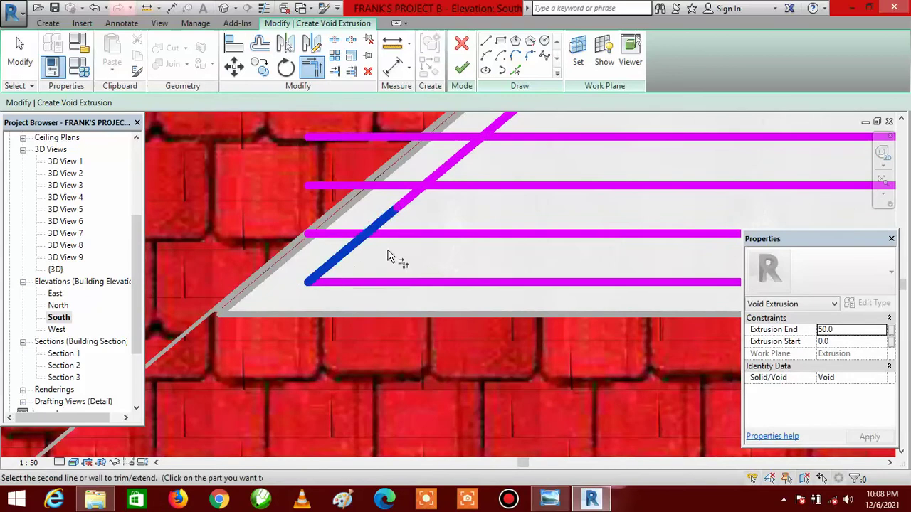
click(408, 238)
scroll(402, 306, down, 5)
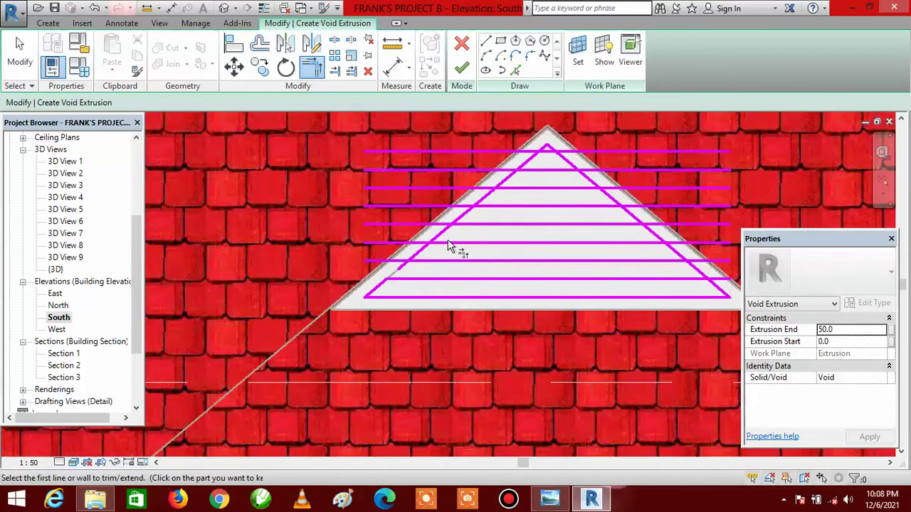
scroll(442, 257, up, 4)
click(400, 256)
click(435, 247)
click(406, 264)
click(425, 276)
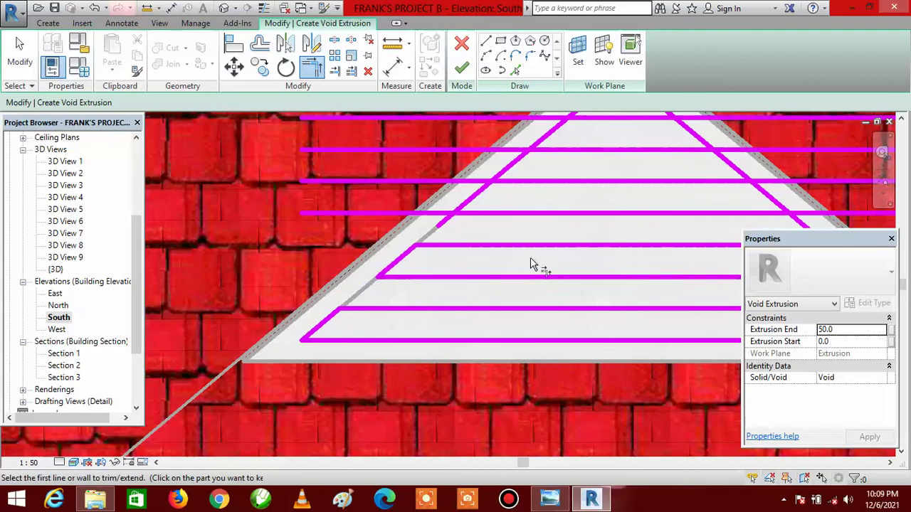
Trim the left end of the third slot from the base so its two horizontal lines meet the sloping segment
scroll(475, 262, down, 1)
scroll(475, 261, down, 3)
scroll(472, 246, up, 4)
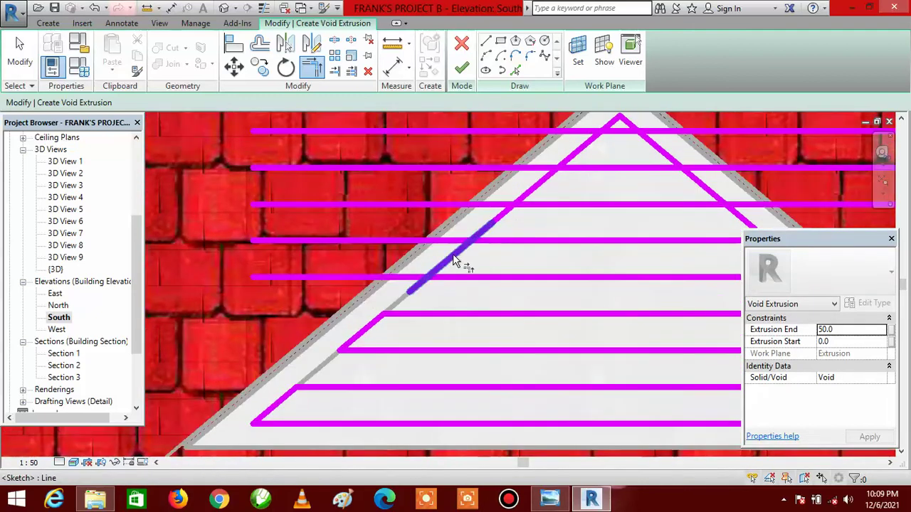
click(462, 258)
click(466, 276)
click(459, 249)
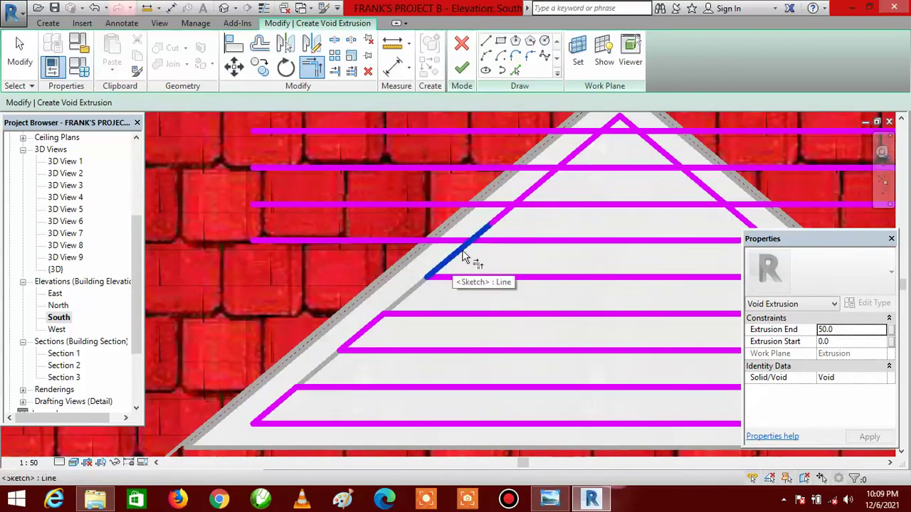
click(505, 242)
Trim the left end of the fourth slot and the left corner of the small triangle at the apex
scroll(506, 246, down, 3)
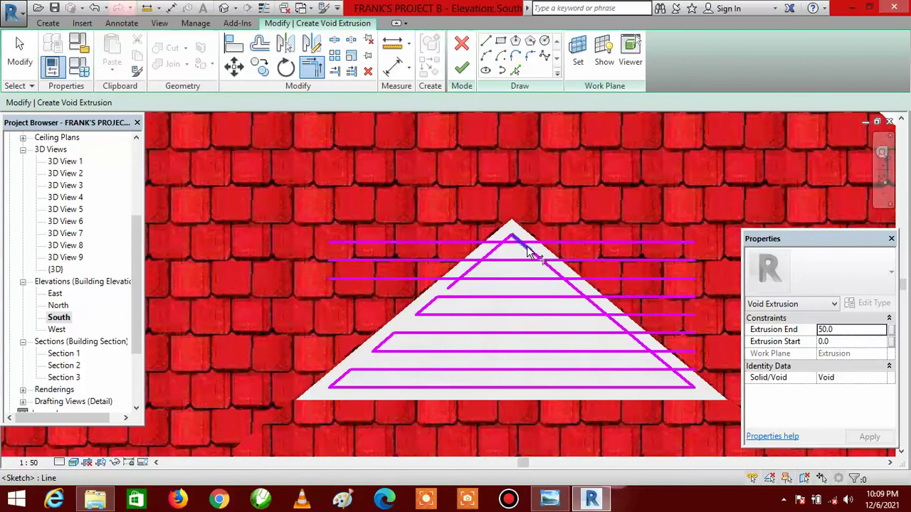
scroll(485, 293, up, 2)
click(434, 294)
click(502, 275)
click(427, 294)
click(463, 305)
scroll(463, 318, down, 2)
scroll(488, 253, up, 3)
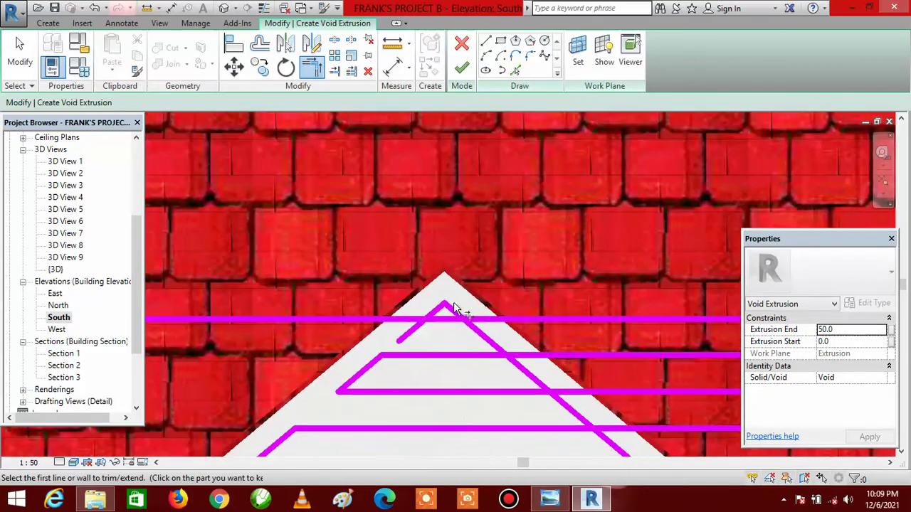
click(433, 305)
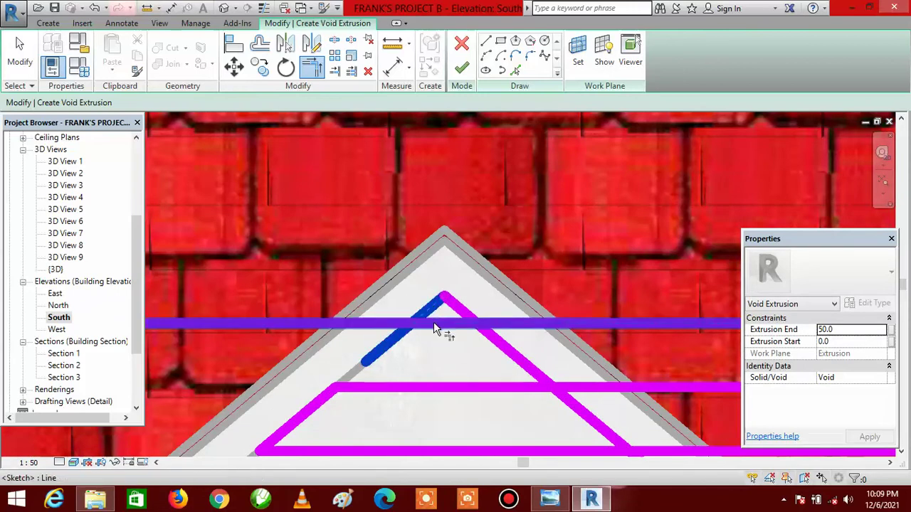
click(437, 320)
Trim the right sloping segments and horizontal lines to corners, closing the right ends of the two lowest slots
scroll(422, 278, down, 1)
scroll(420, 278, down, 1)
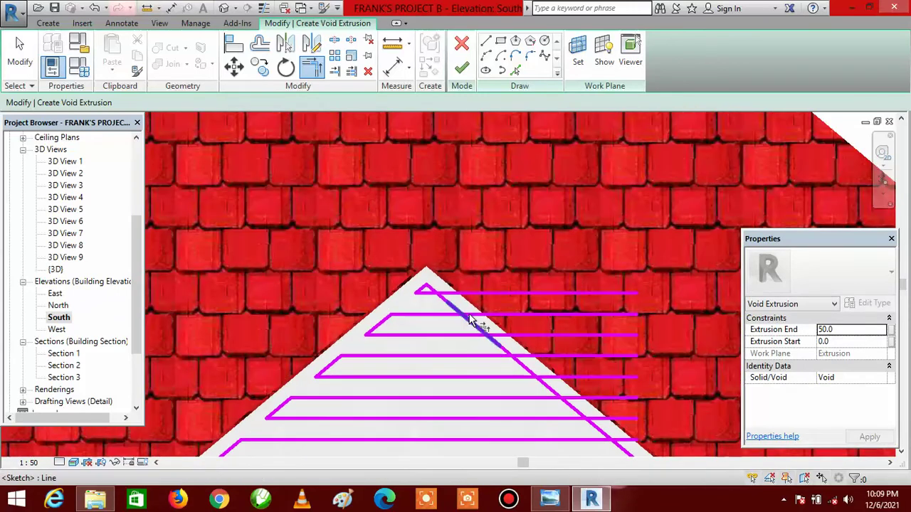
scroll(523, 333, down, 1)
scroll(555, 393, up, 3)
scroll(554, 390, up, 2)
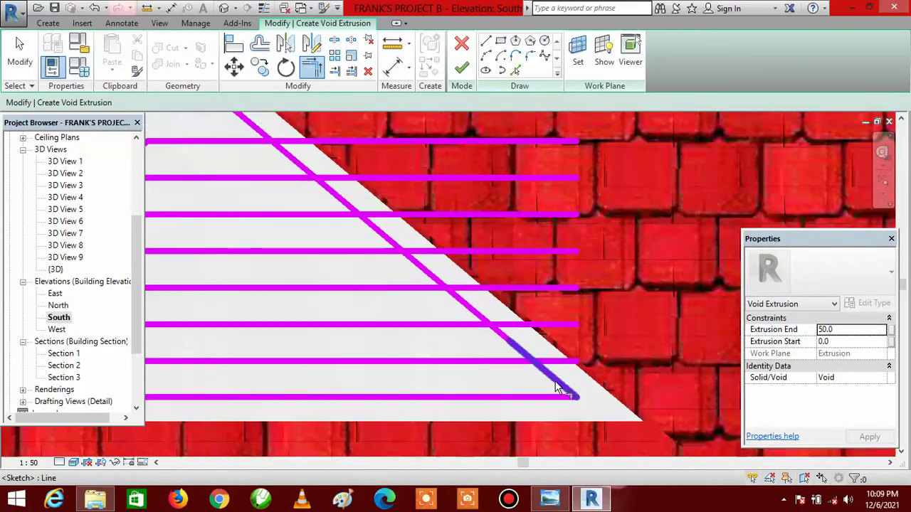
click(553, 378)
click(469, 363)
click(469, 311)
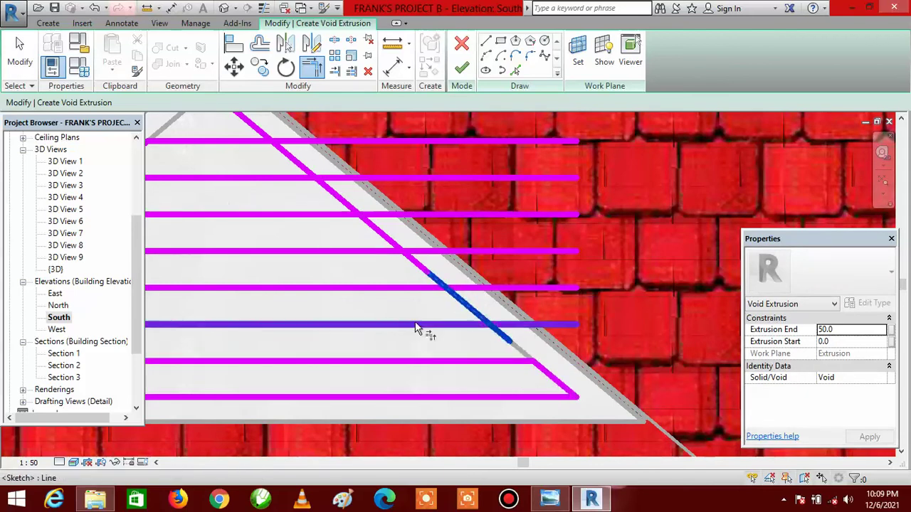
click(412, 326)
click(463, 301)
click(380, 289)
Trim the third slot's two horizontal lines to the right sloping segment to close that slot
scroll(567, 340, down, 3)
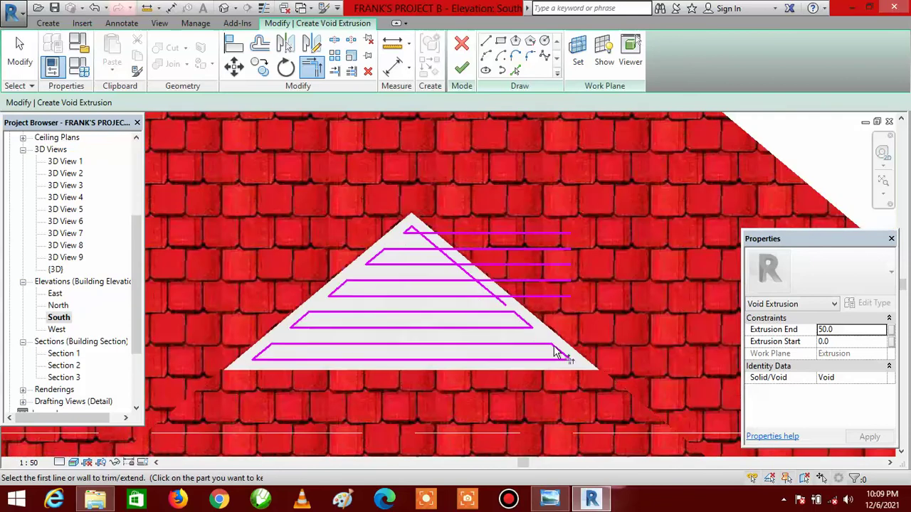
scroll(531, 306, up, 2)
click(525, 345)
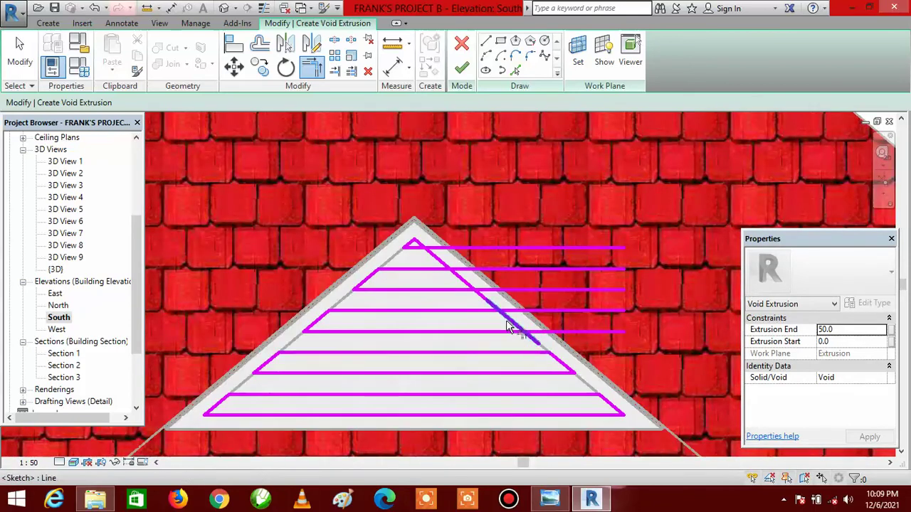
click(496, 332)
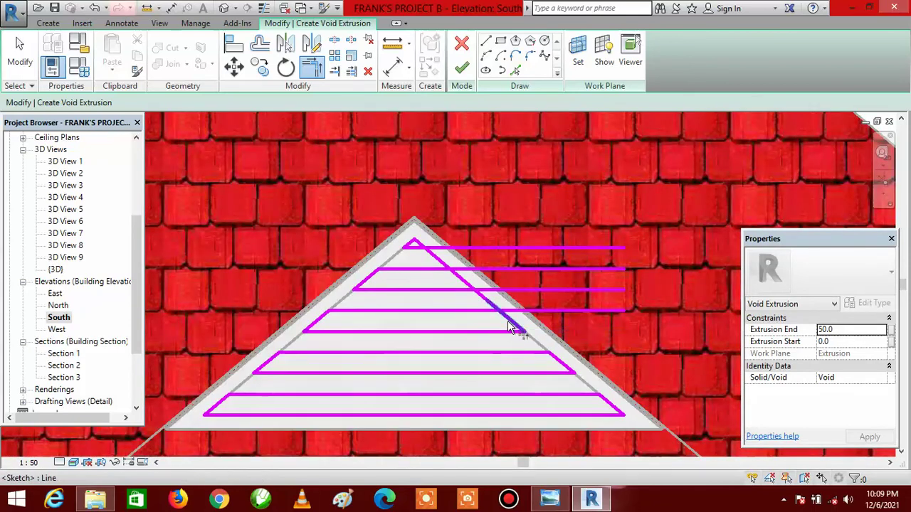
click(507, 317)
click(489, 312)
Trim the right ends of the fourth slot and the small apex triangle to their sloping segments, closing both loops
scroll(496, 332, down, 2)
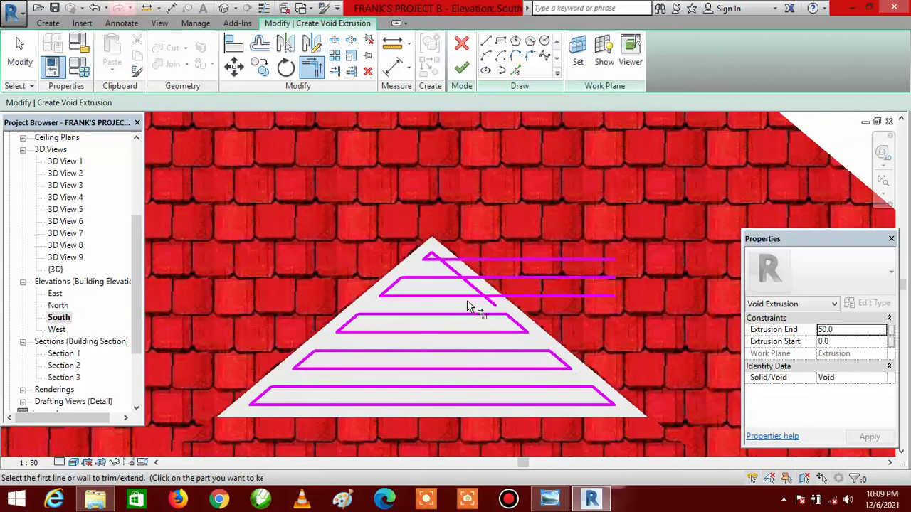
scroll(472, 305, up, 4)
click(496, 292)
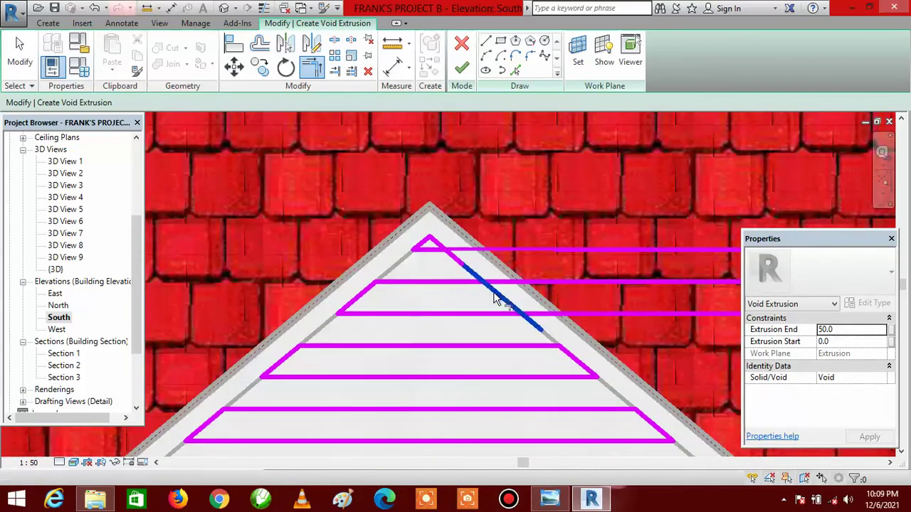
click(469, 283)
click(486, 314)
click(431, 250)
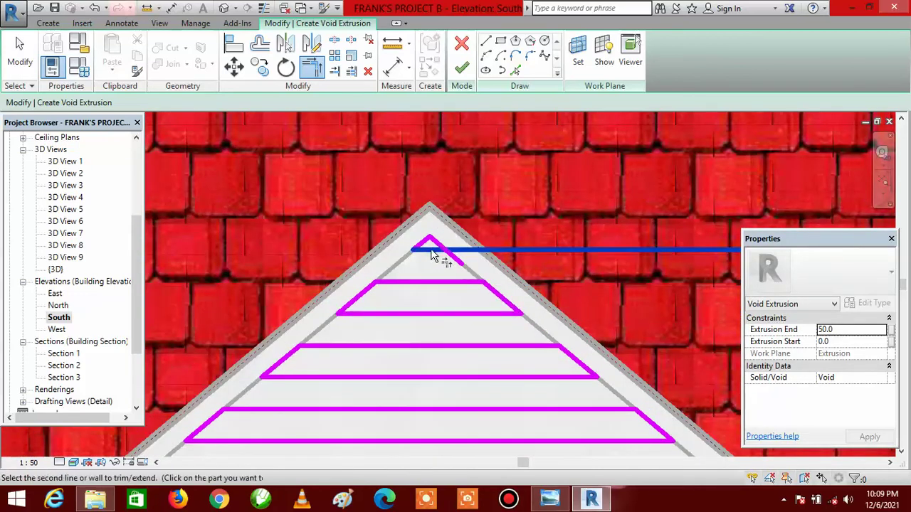
scroll(433, 246, up, 3)
click(434, 238)
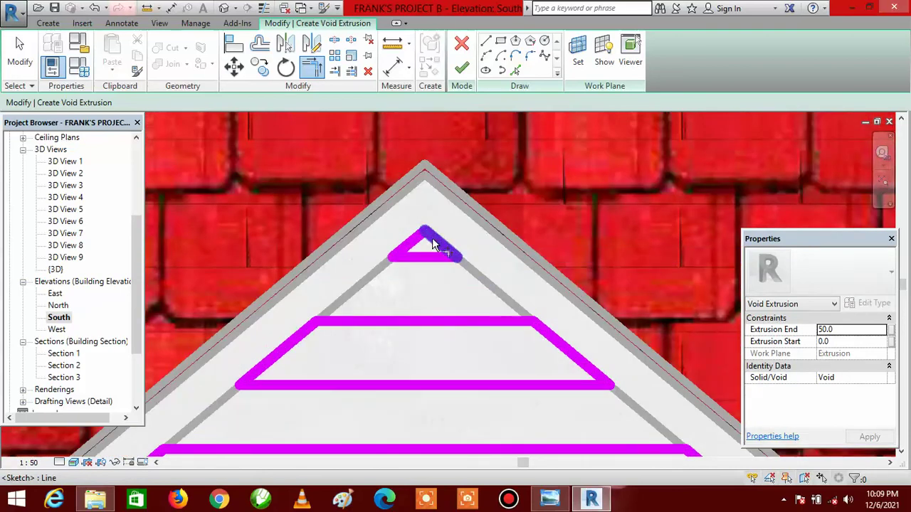
Finish the louvre void sketch with an extrusion end of 50 and complete the in-place model
scroll(444, 244, down, 4)
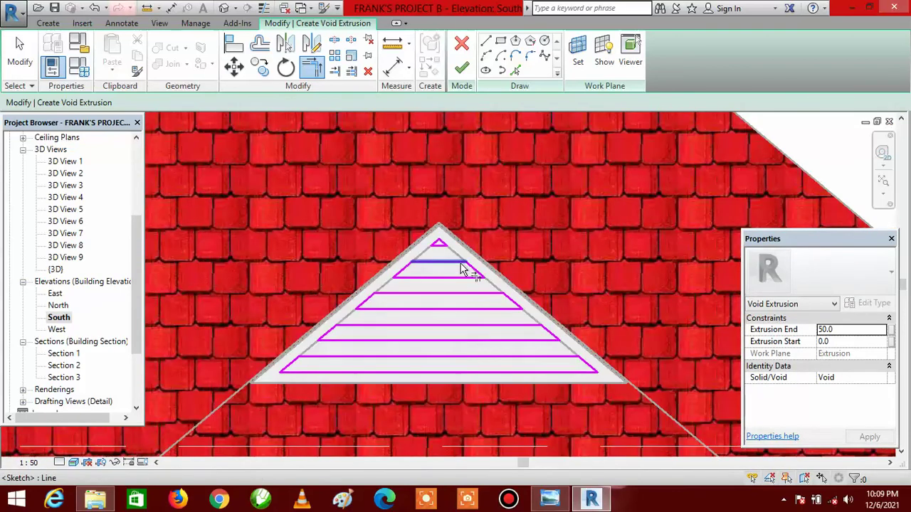
scroll(456, 257, down, 2)
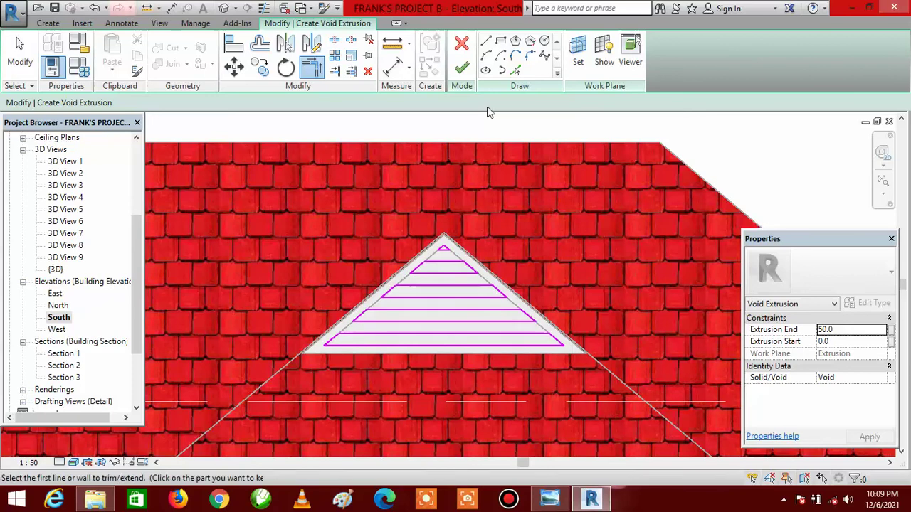
click(461, 69)
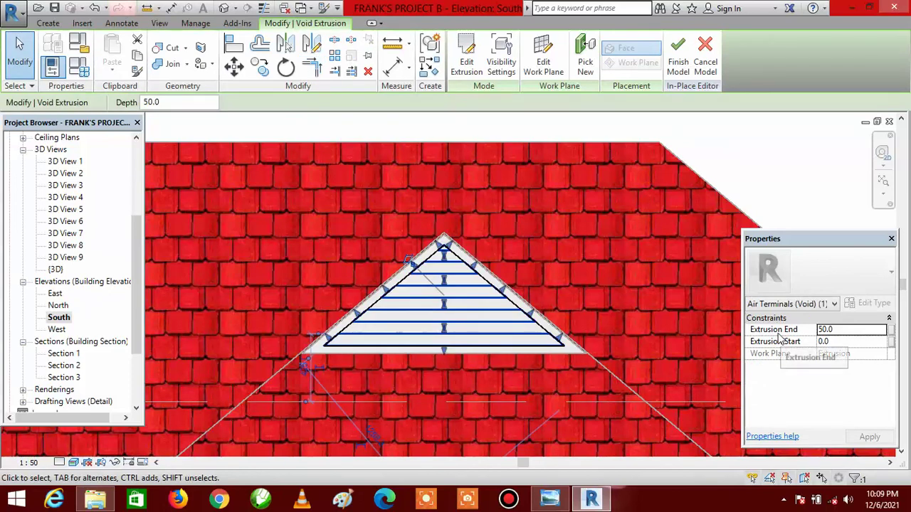
click(847, 330)
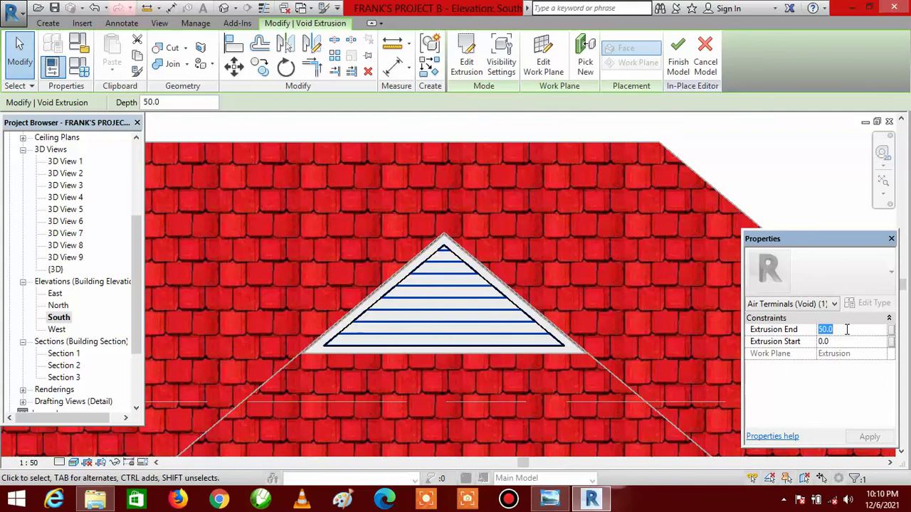
text(7)
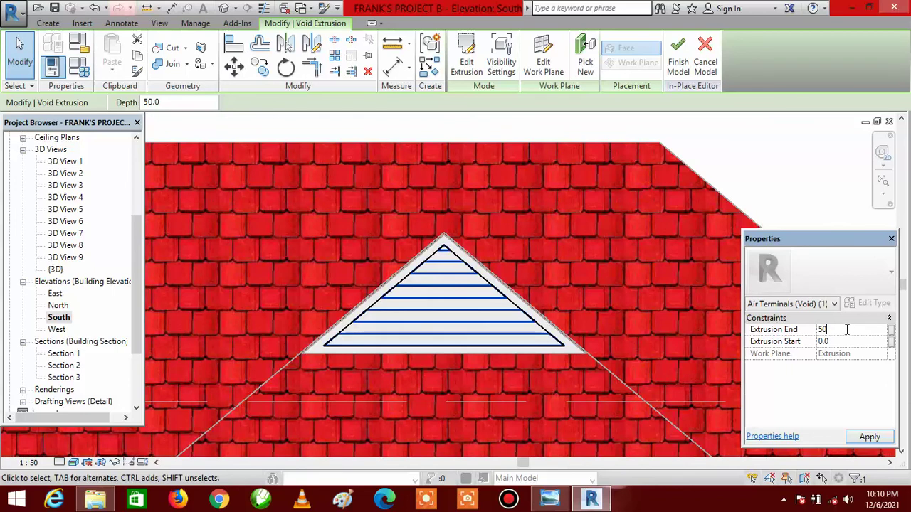
click(867, 437)
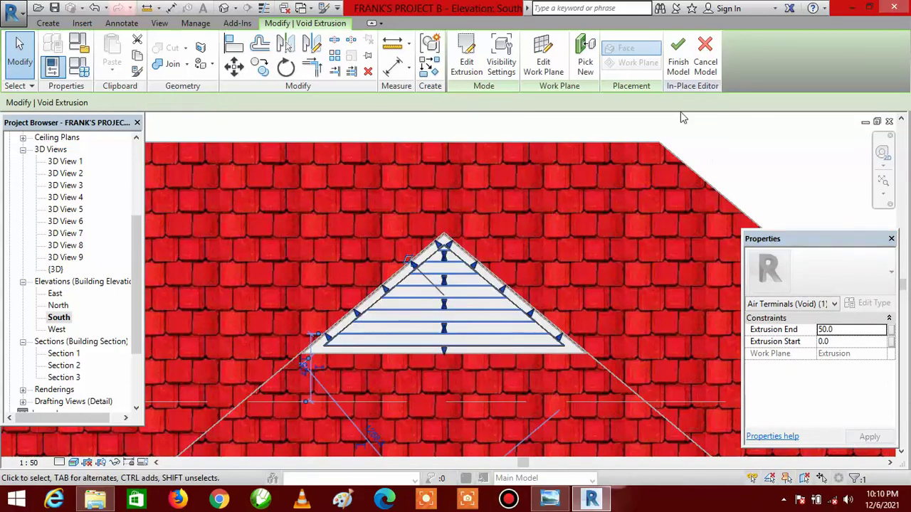
click(678, 68)
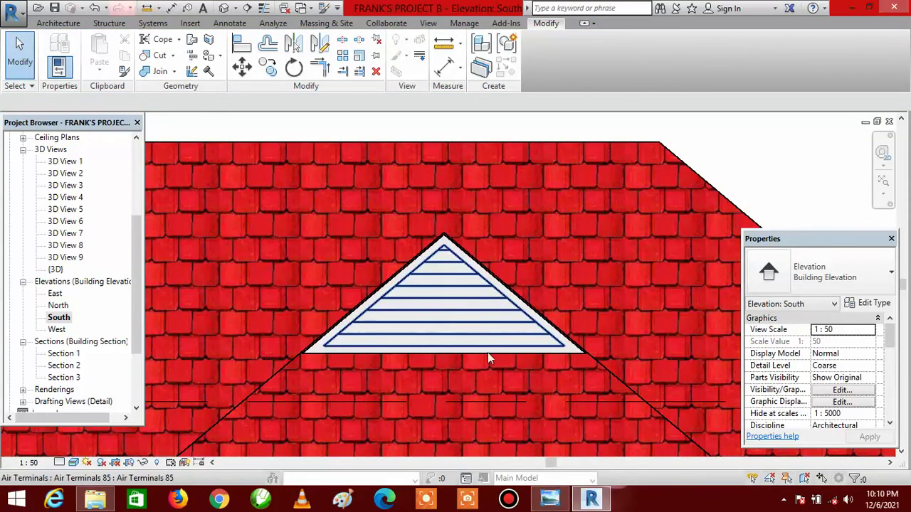
Examine the slotted vent and its position relative to the open roof gable in the default 3D view
click(224, 9)
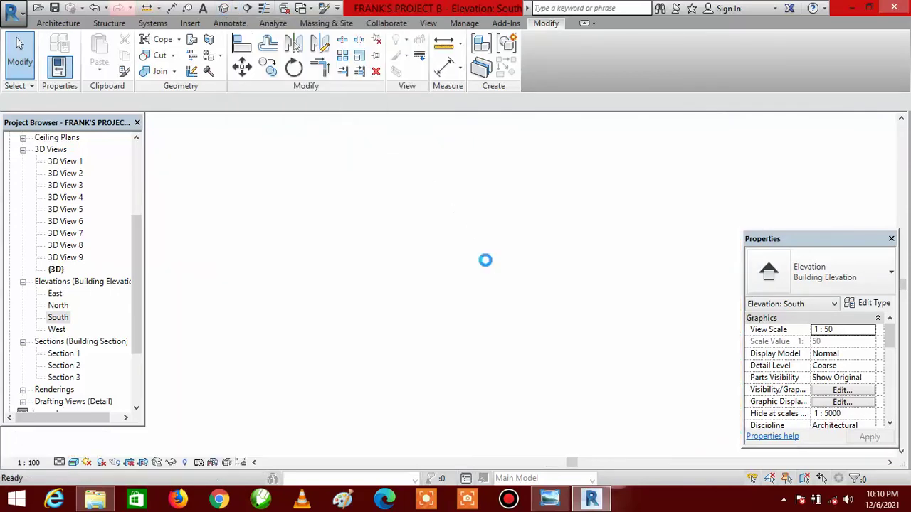
scroll(395, 229, up, 4)
scroll(395, 230, up, 2)
scroll(381, 250, down, 2)
scroll(435, 230, up, 4)
scroll(421, 228, down, 4)
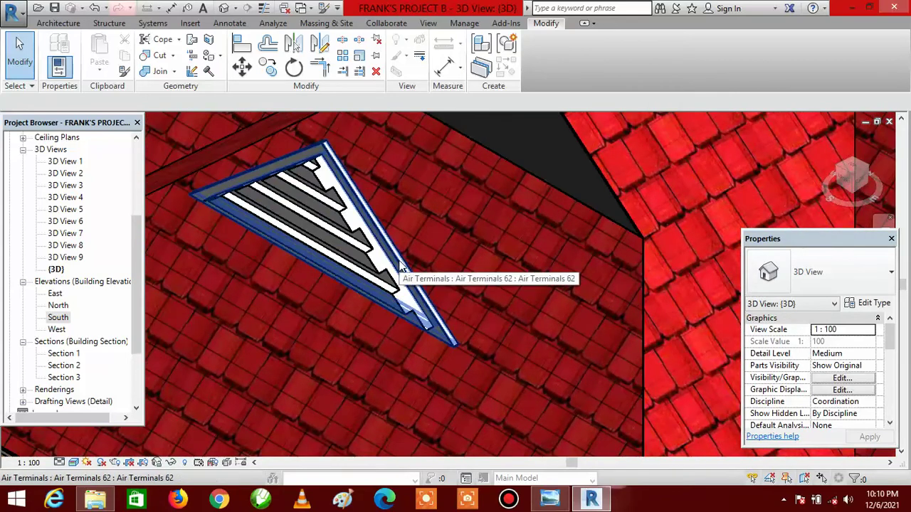
scroll(401, 253, down, 5)
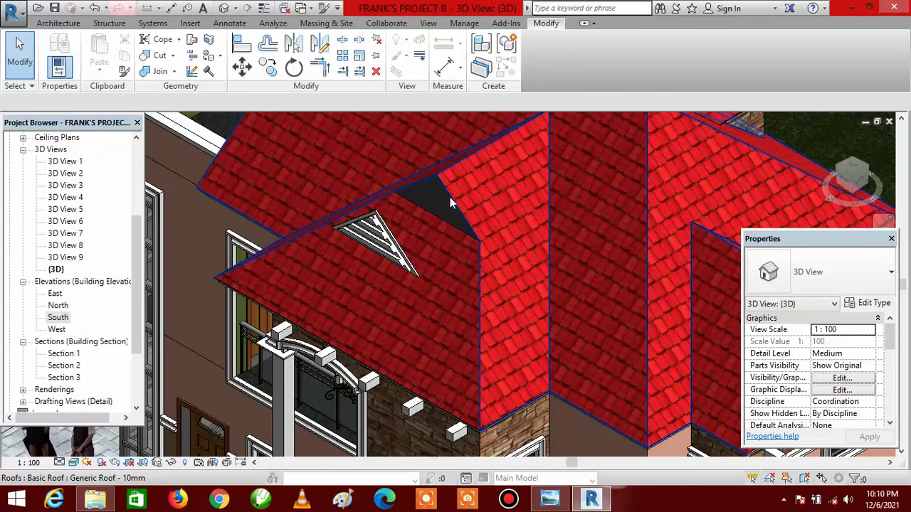
shift+middle_drag(451, 201, 285, 270)
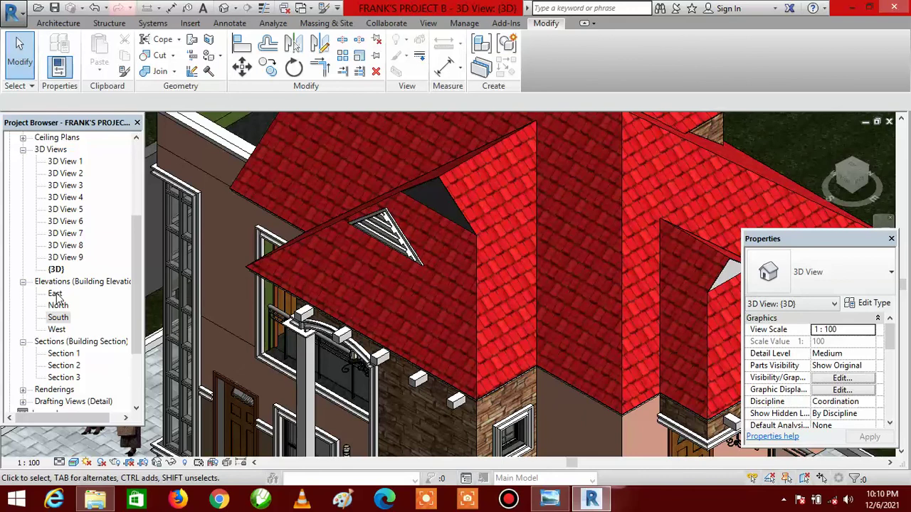
Open the East elevation at the vent's side profile in front of the roof
double_click(55, 295)
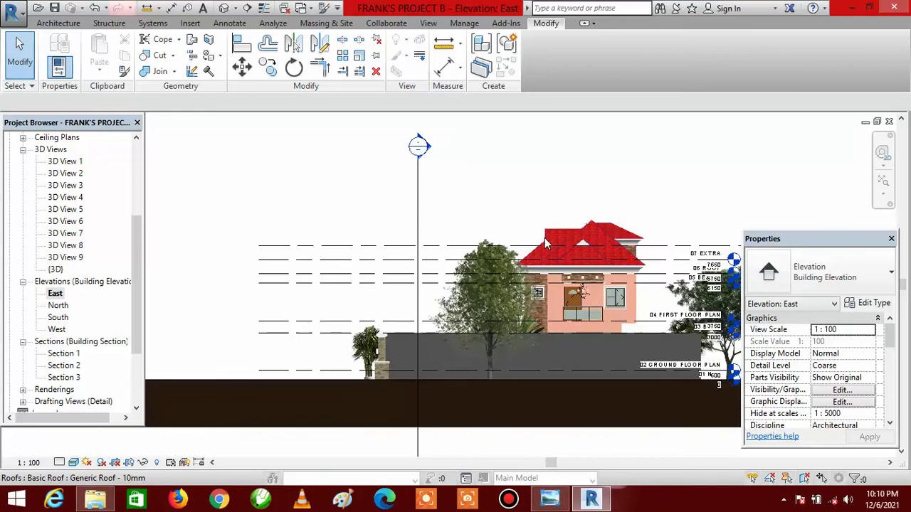
scroll(545, 243, up, 5)
scroll(459, 284, up, 3)
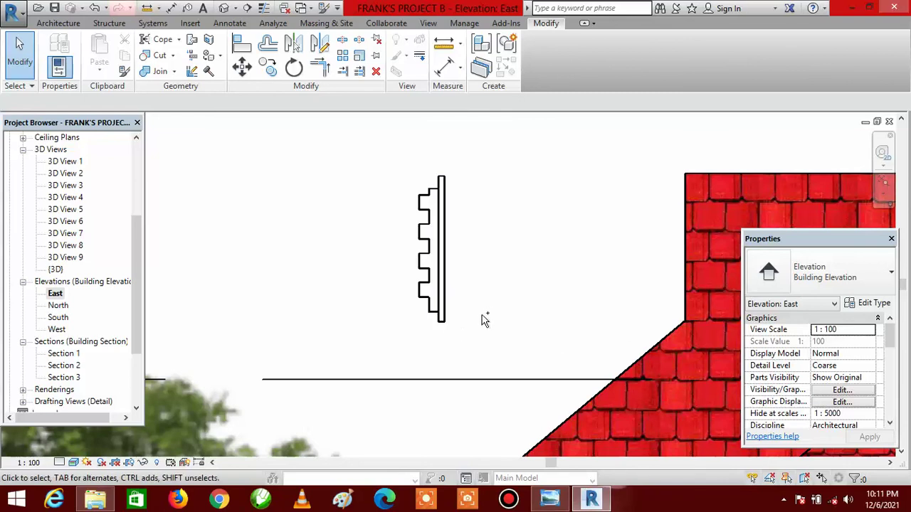
click(445, 326)
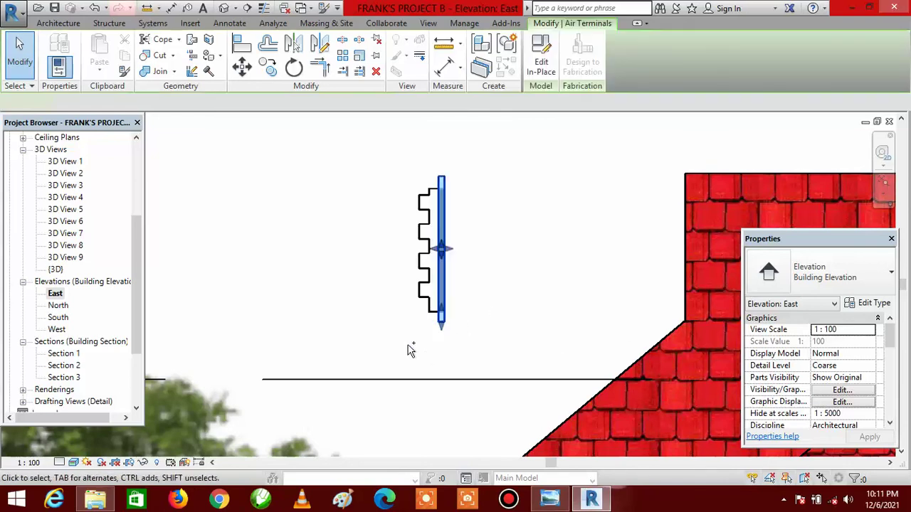
ctrl+click(423, 305)
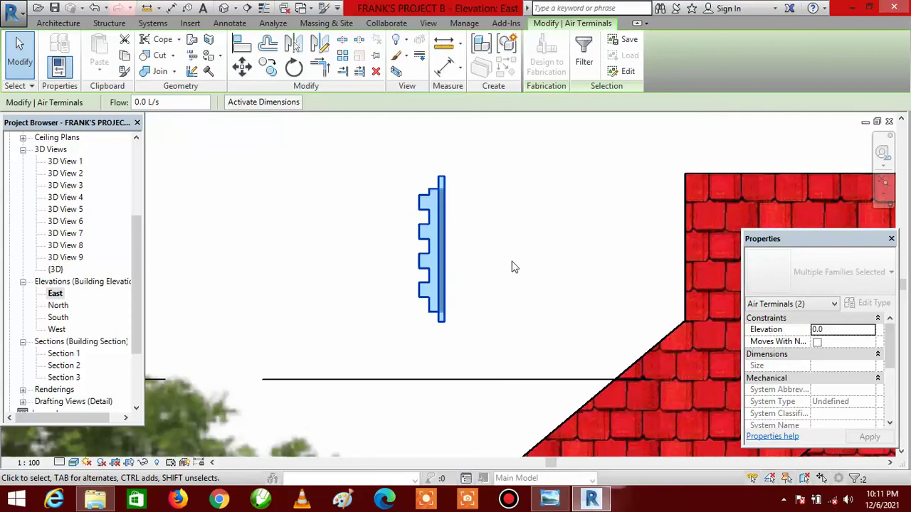
key(Escape)
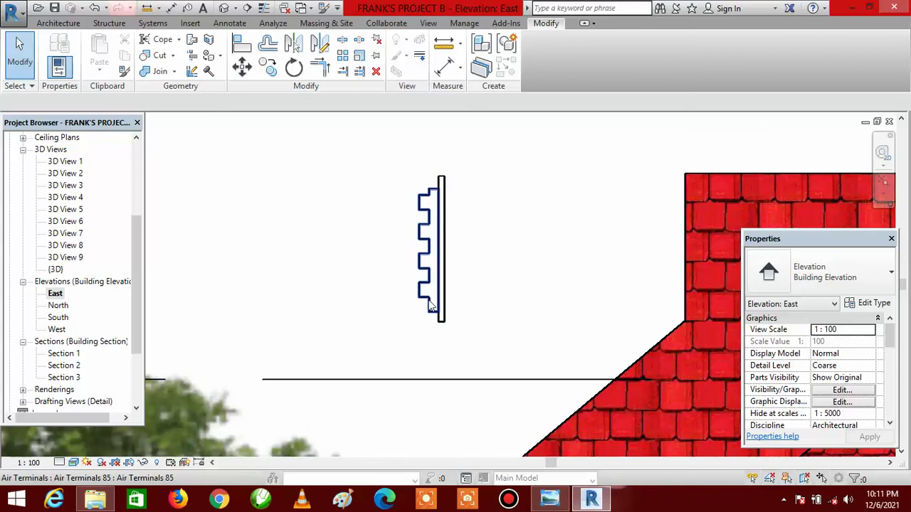
Move the slotted infill panel horizontally so its slotted face meets the frame's roof-side face, with Constrain off and Disjoin on
click(429, 306)
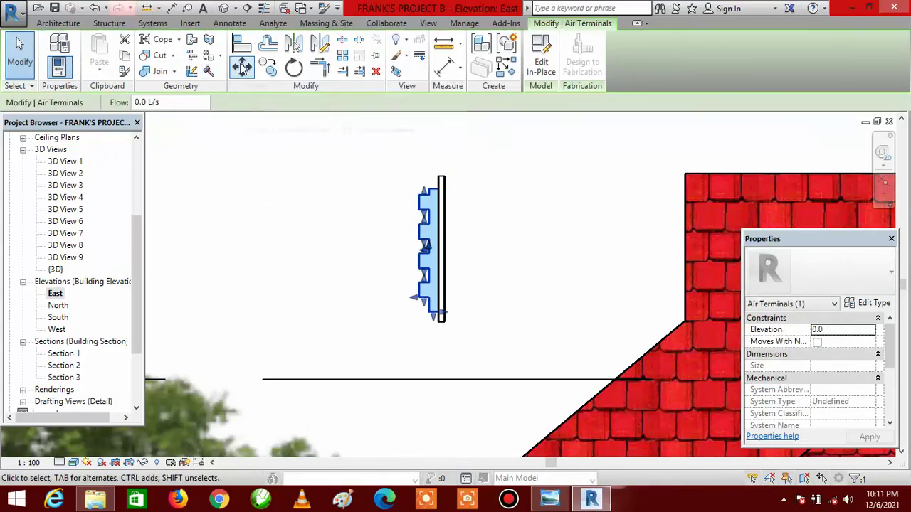
click(242, 66)
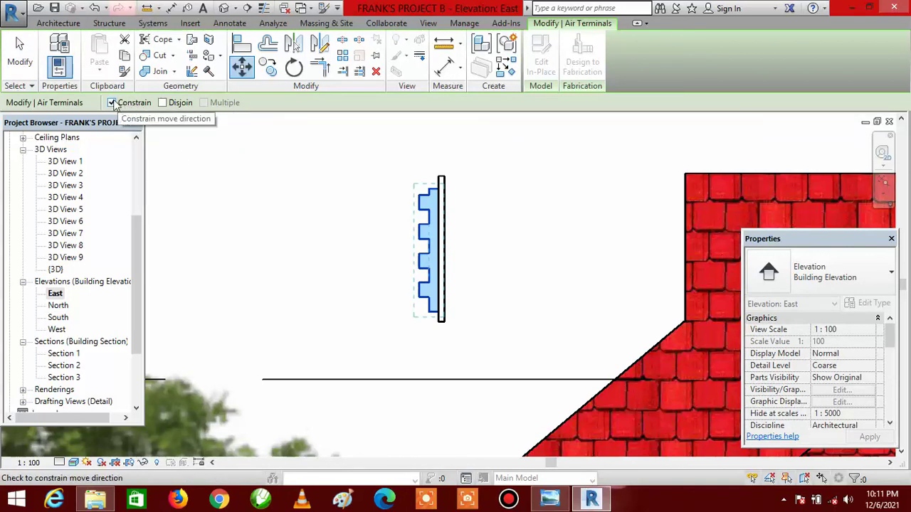
click(112, 103)
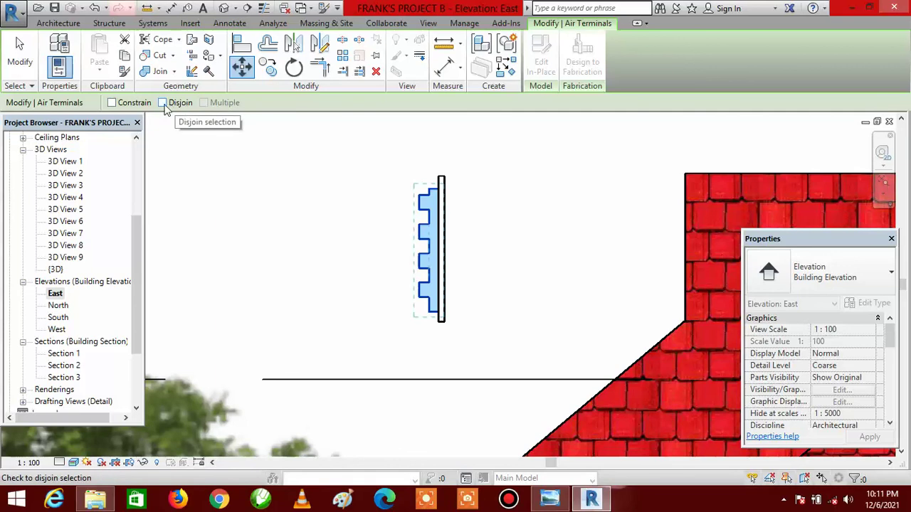
click(163, 103)
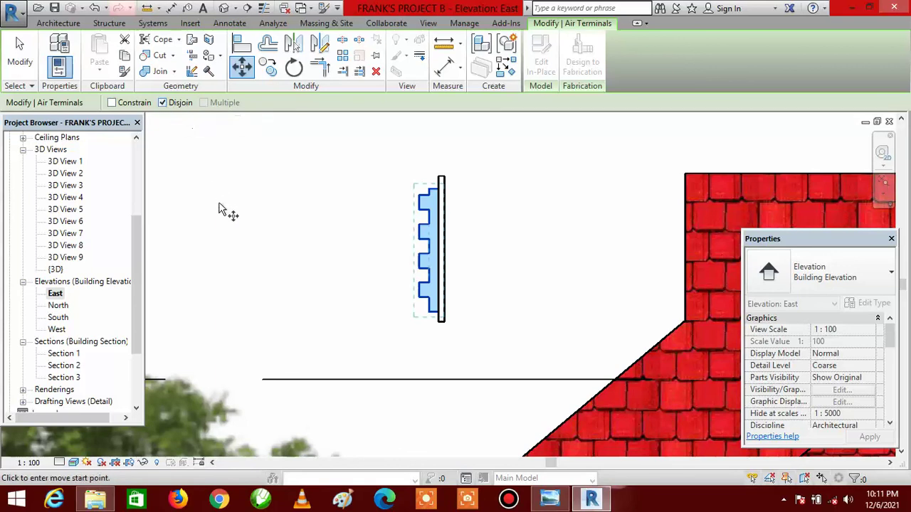
scroll(430, 195, up, 4)
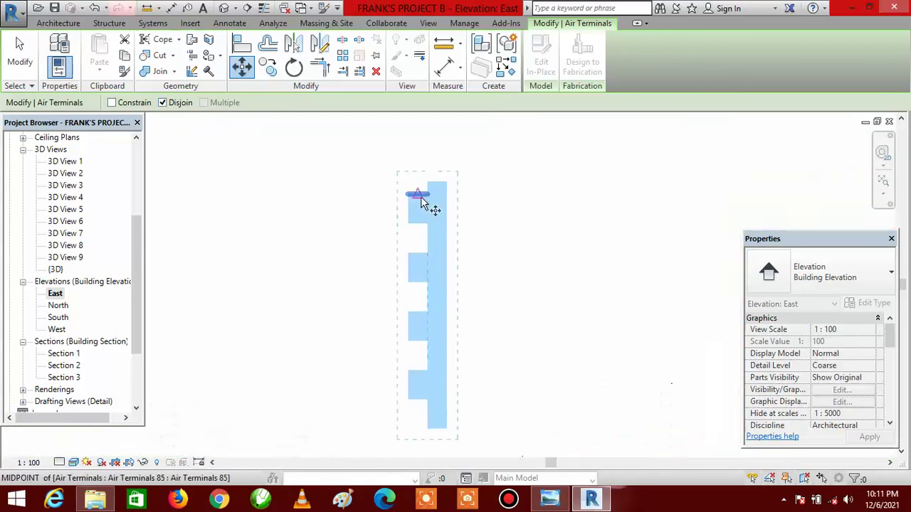
click(410, 193)
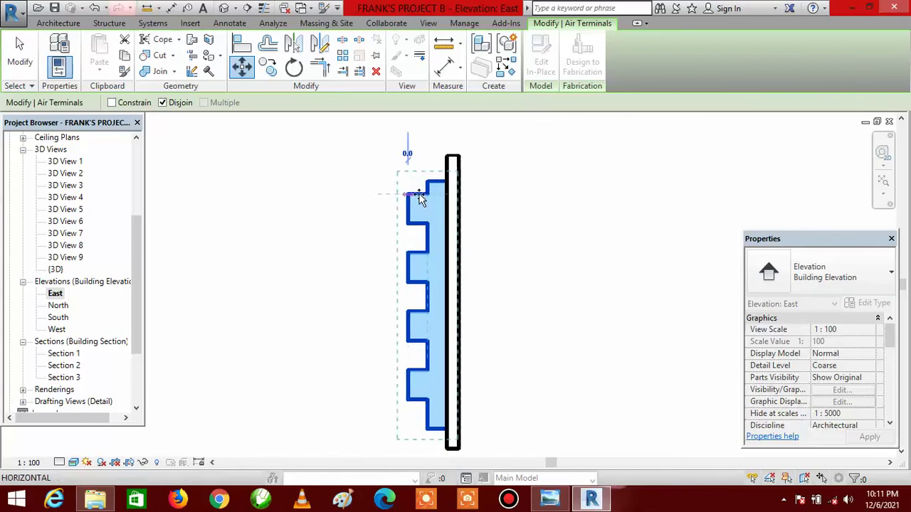
click(459, 197)
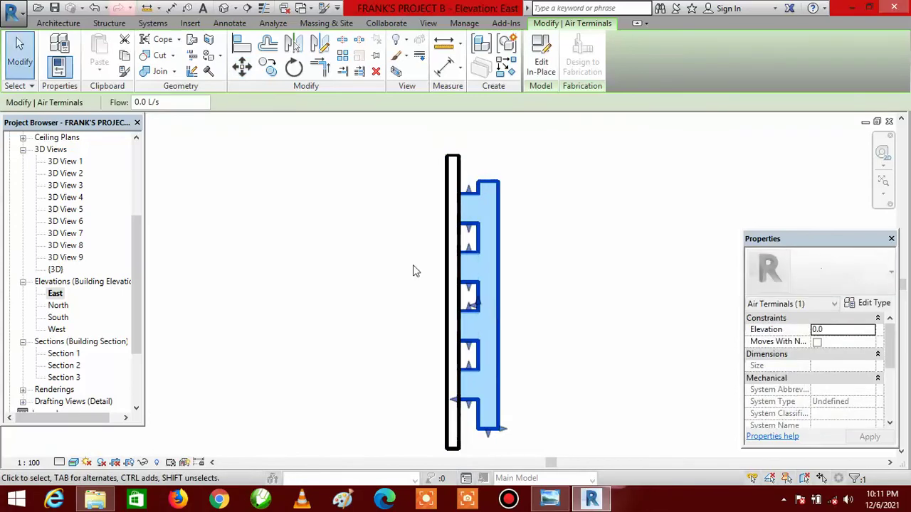
Move the vent frame and slotted panel together about 1267.5 horizontally onto the roof gable's vertical edge, with Constrain off and Disjoin on
scroll(374, 248, down, 2)
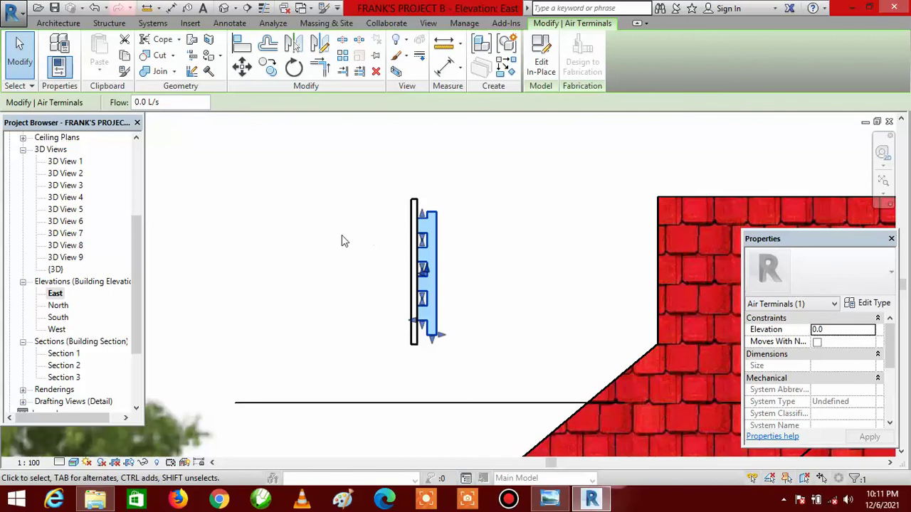
scroll(431, 266, up, 2)
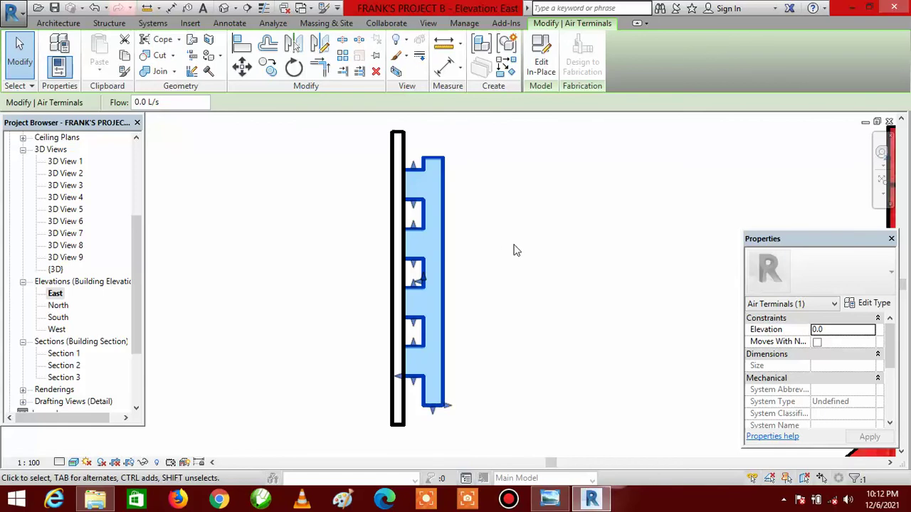
ctrl+click(400, 428)
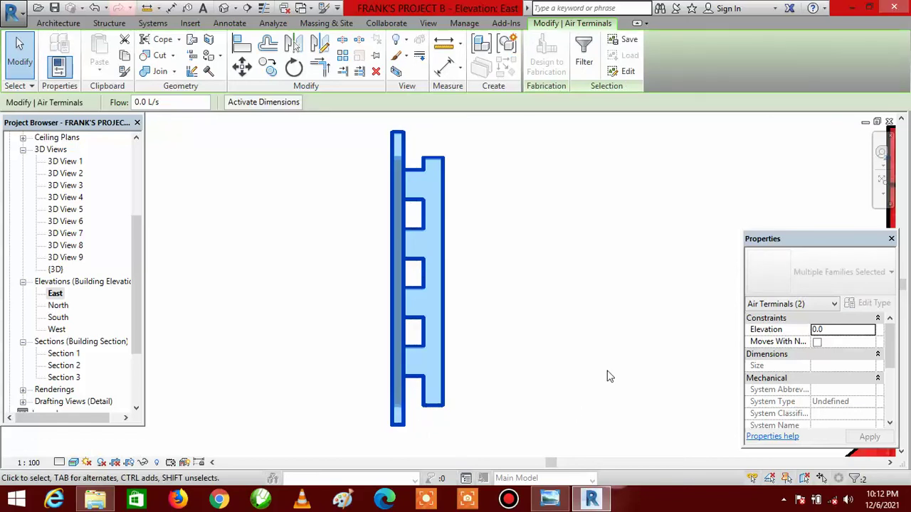
scroll(343, 275, down, 5)
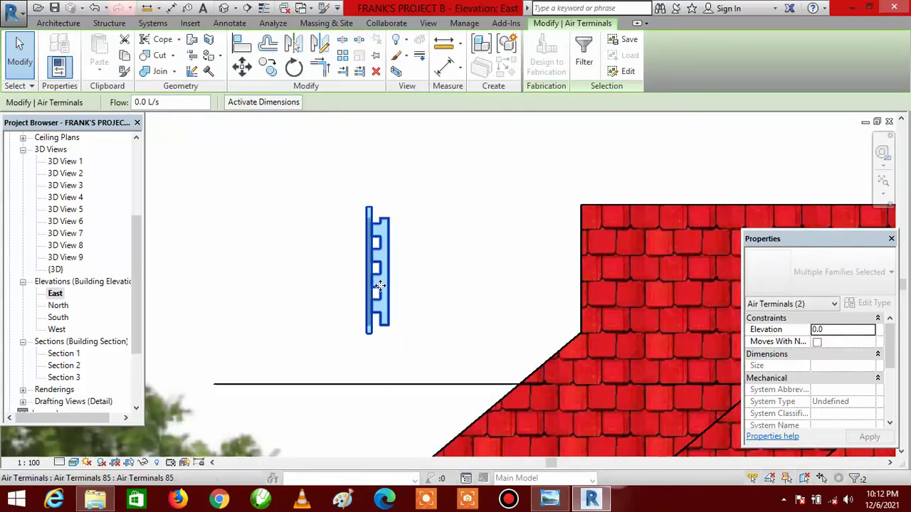
scroll(381, 284, up, 2)
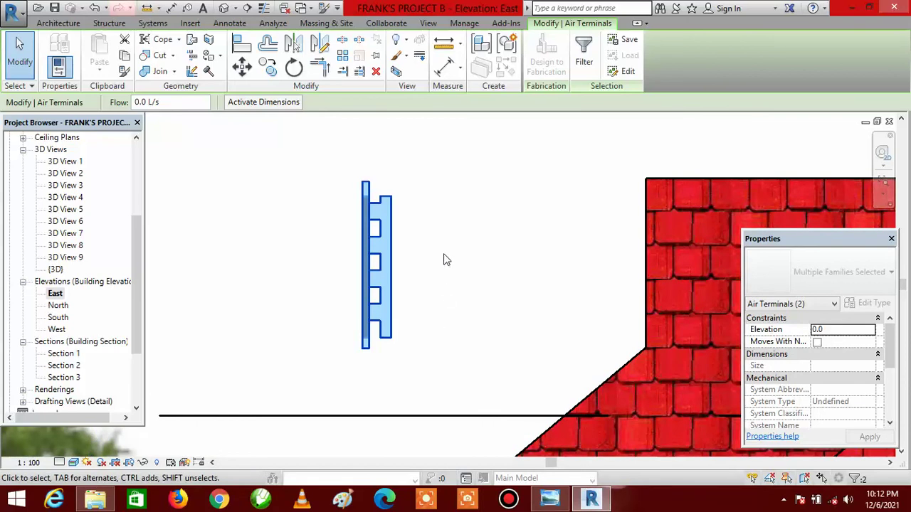
click(243, 69)
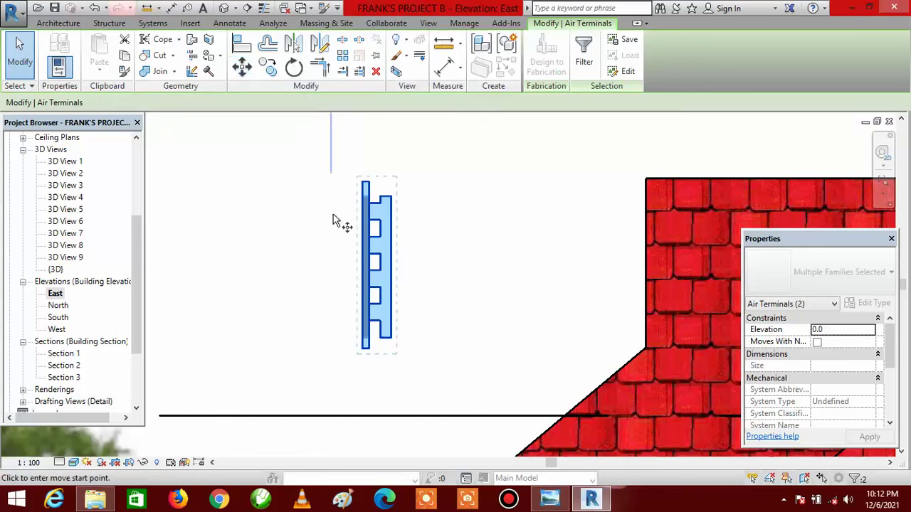
click(363, 183)
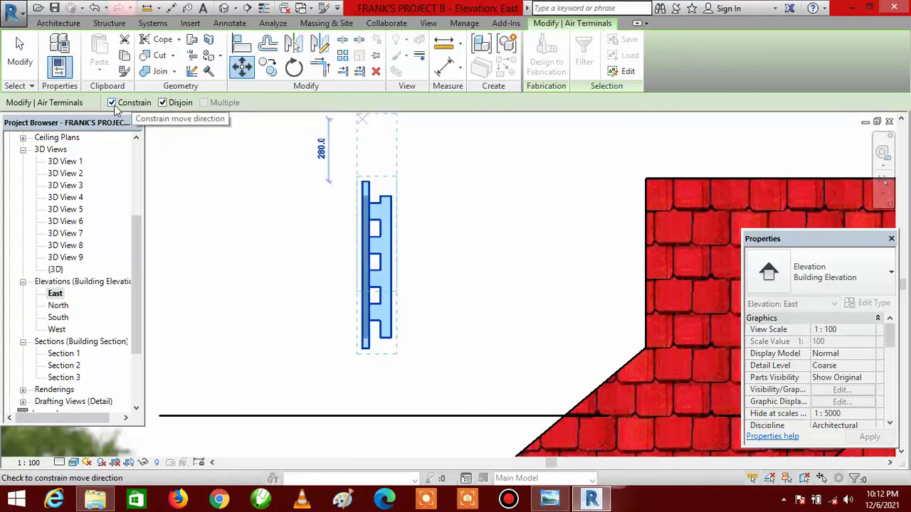
click(112, 103)
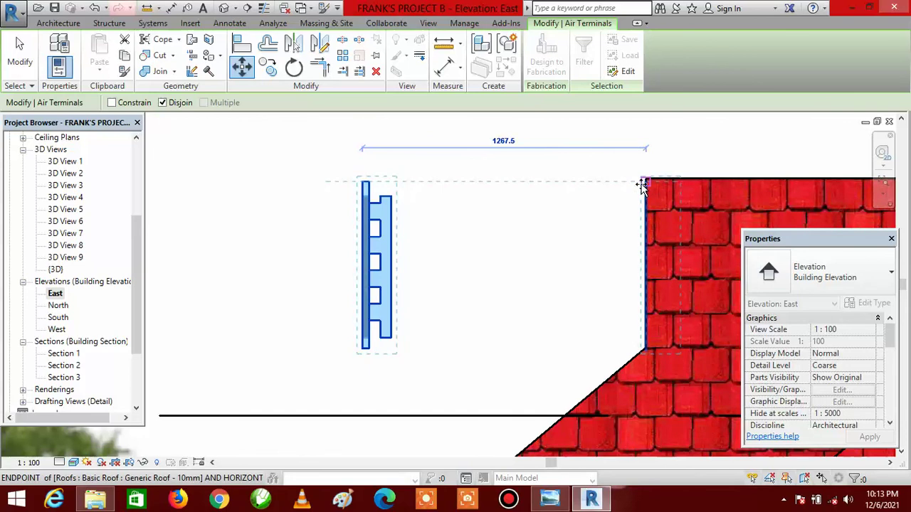
click(641, 185)
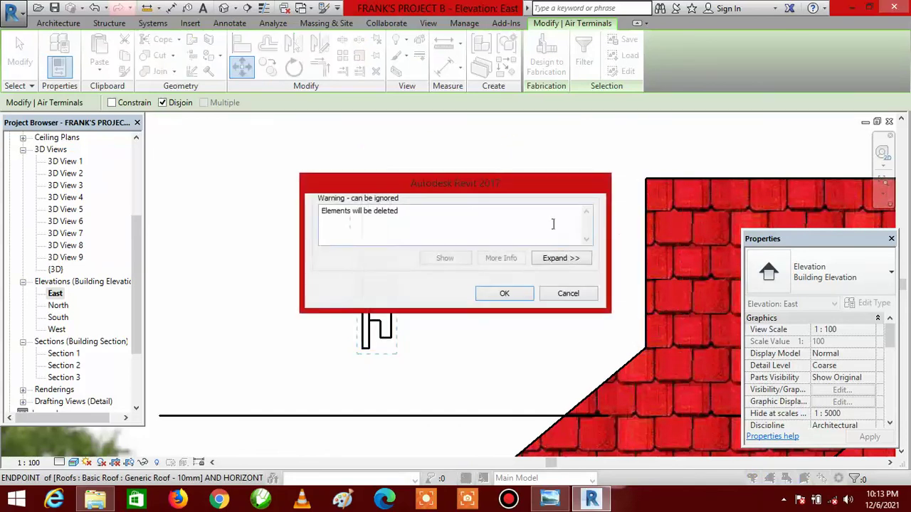
click(504, 293)
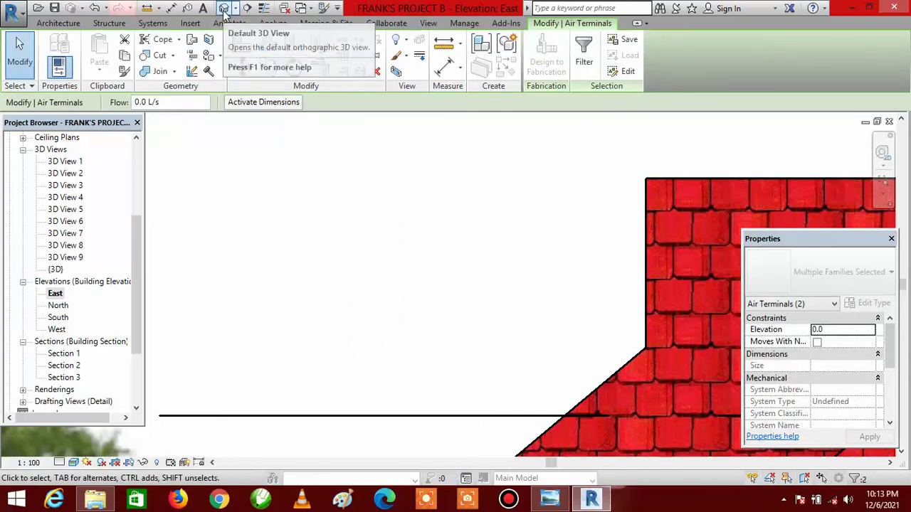
Inspect the fit of the louvred vent in the roof gable opening in the default 3D view
click(224, 8)
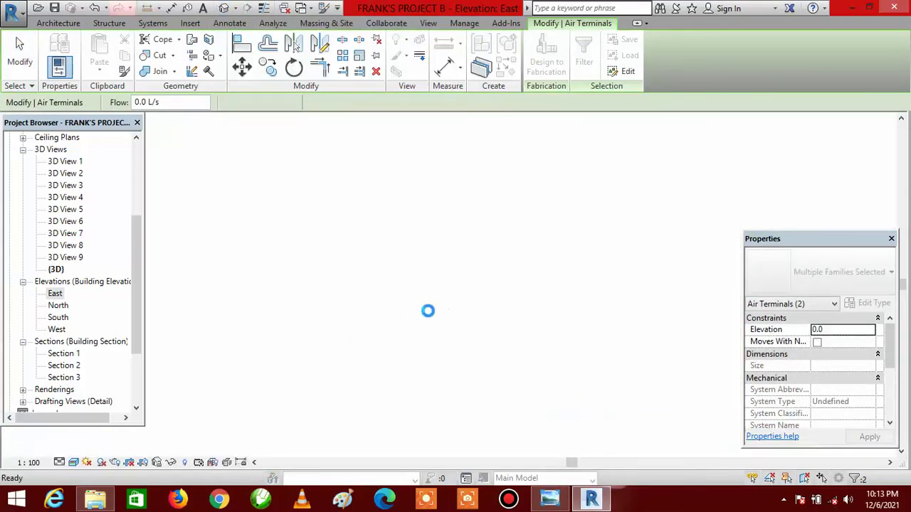
scroll(447, 205, up, 6)
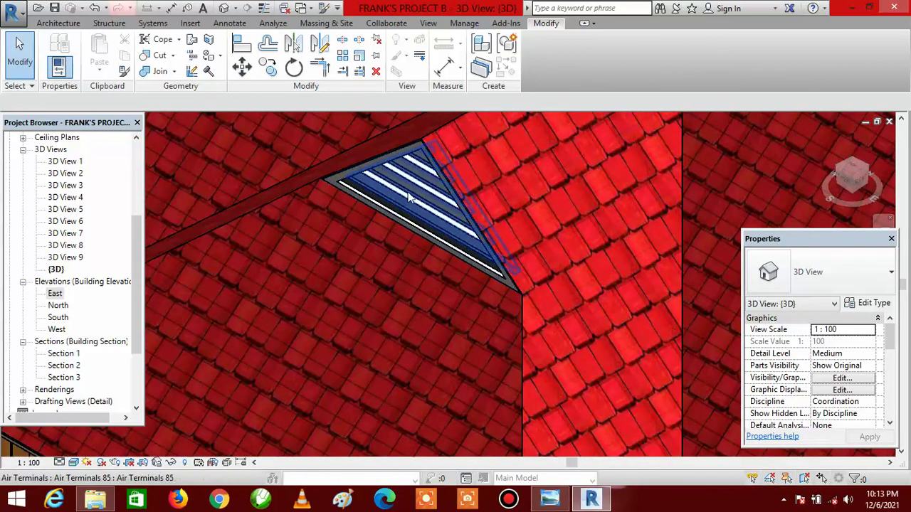
scroll(404, 182, down, 4)
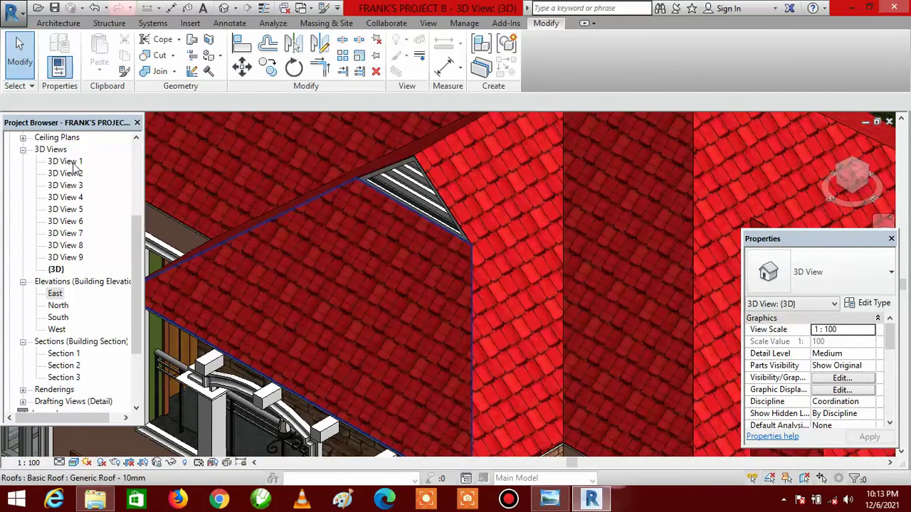
Open the 3D View 1 perspective and examine the gable vent's slots up close and its appearance on the whole house
double_click(69, 163)
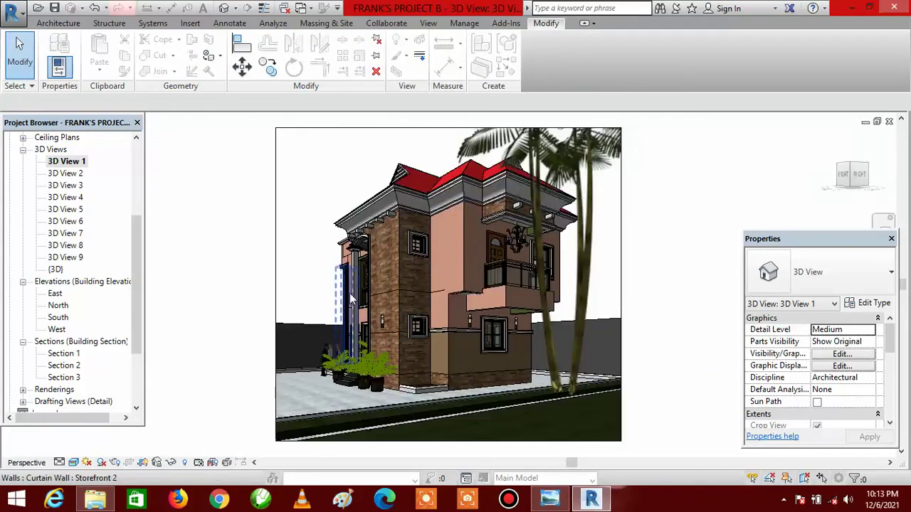
scroll(359, 174, up, 5)
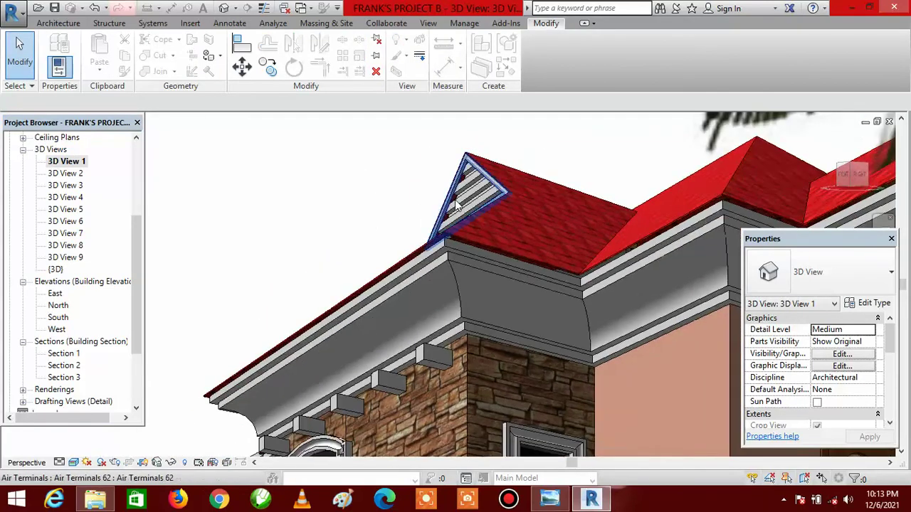
scroll(463, 205, up, 6)
scroll(462, 199, down, 6)
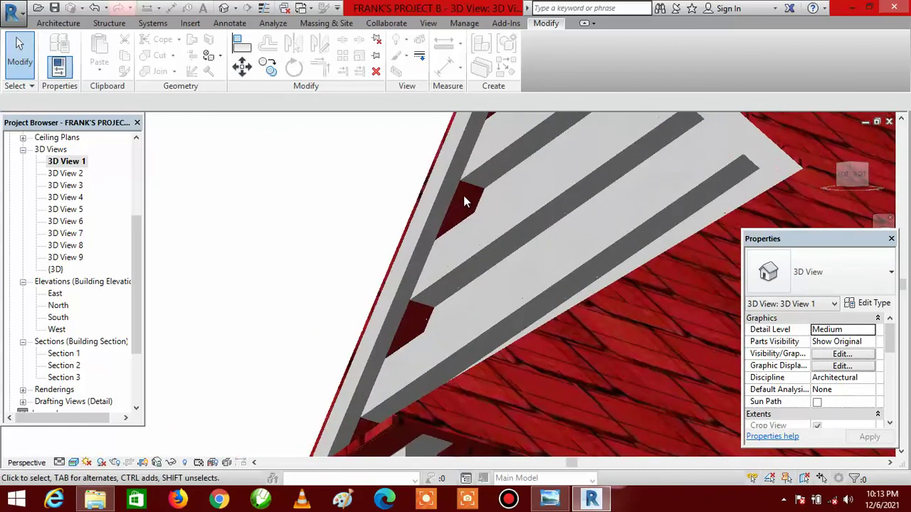
scroll(471, 198, down, 6)
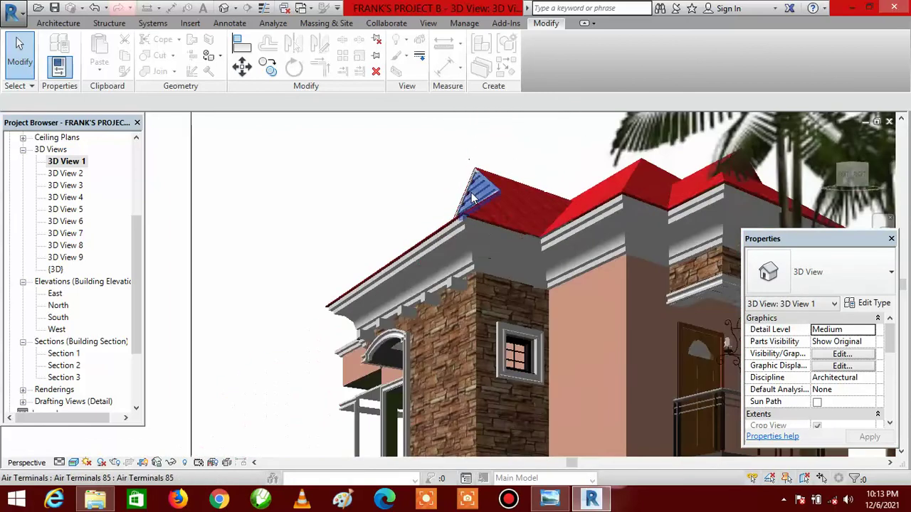
scroll(370, 260, down, 4)
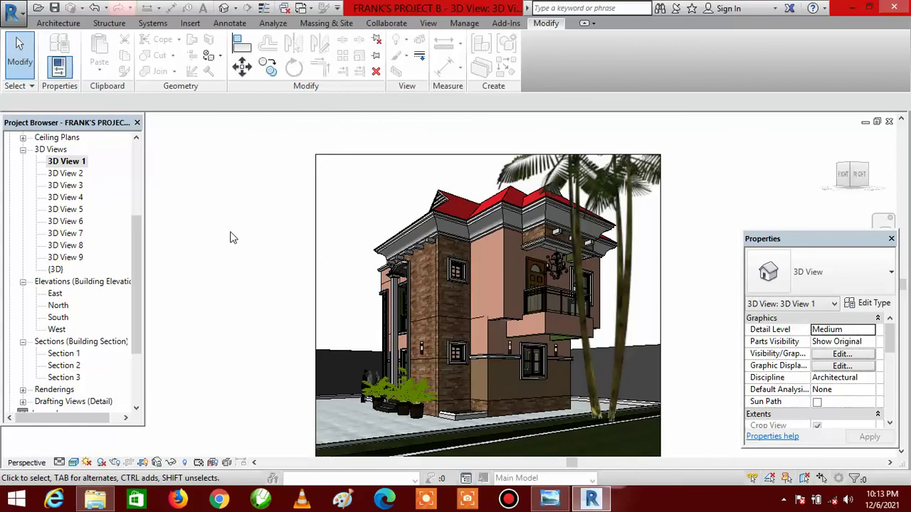
scroll(246, 240, down, 4)
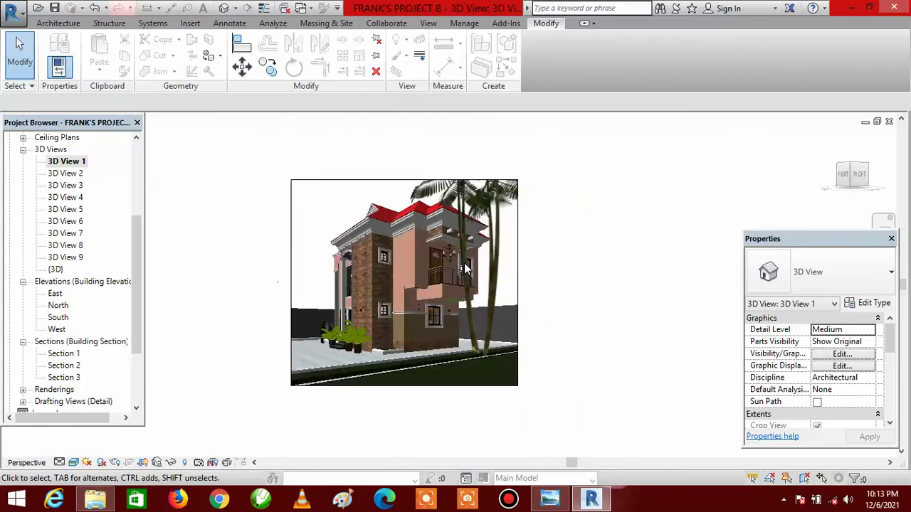
scroll(398, 277, up, 5)
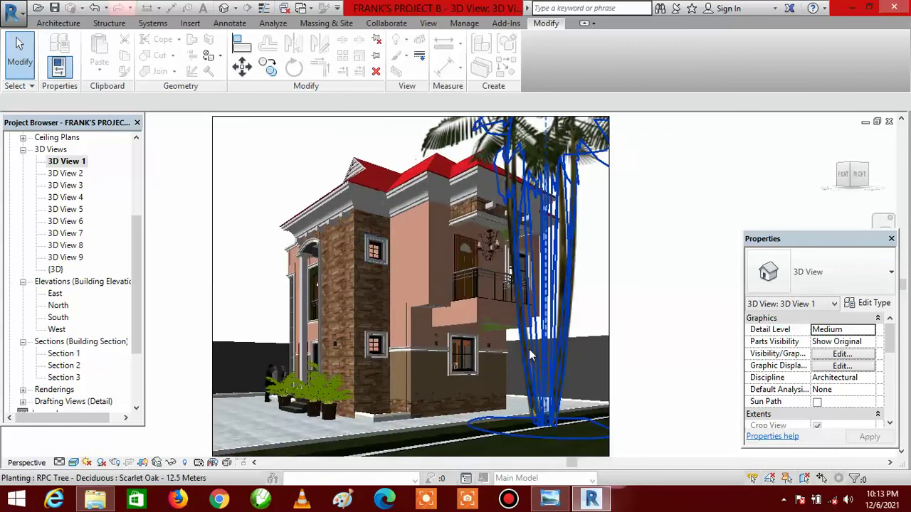